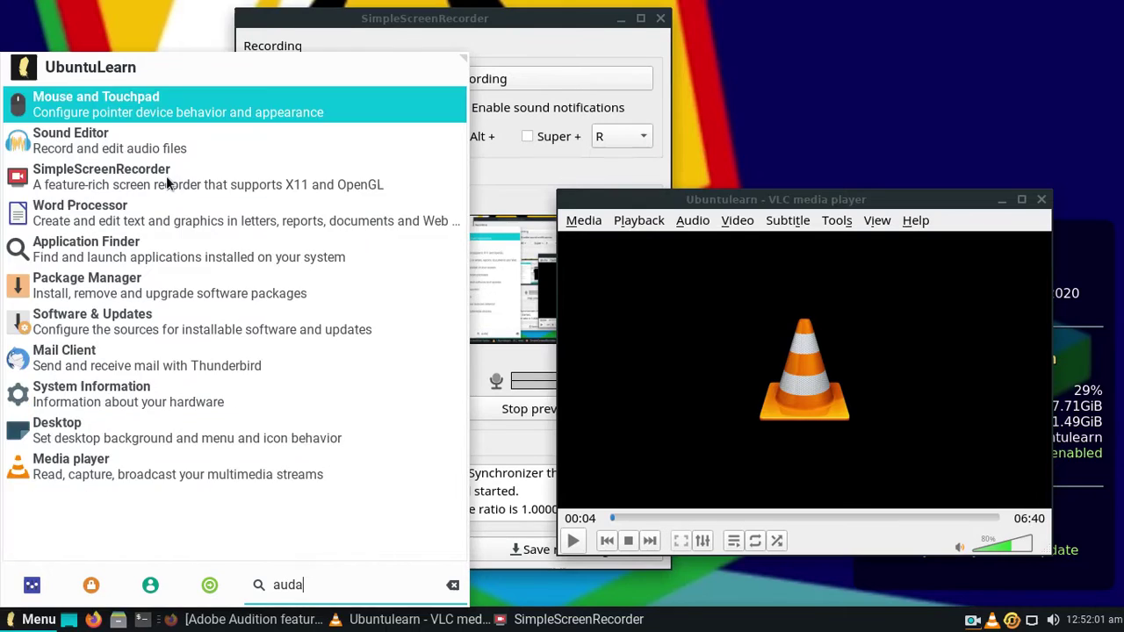
# Step: Launch the Audacity sound editor and minimise its window
pyautogui.click(163, 111)
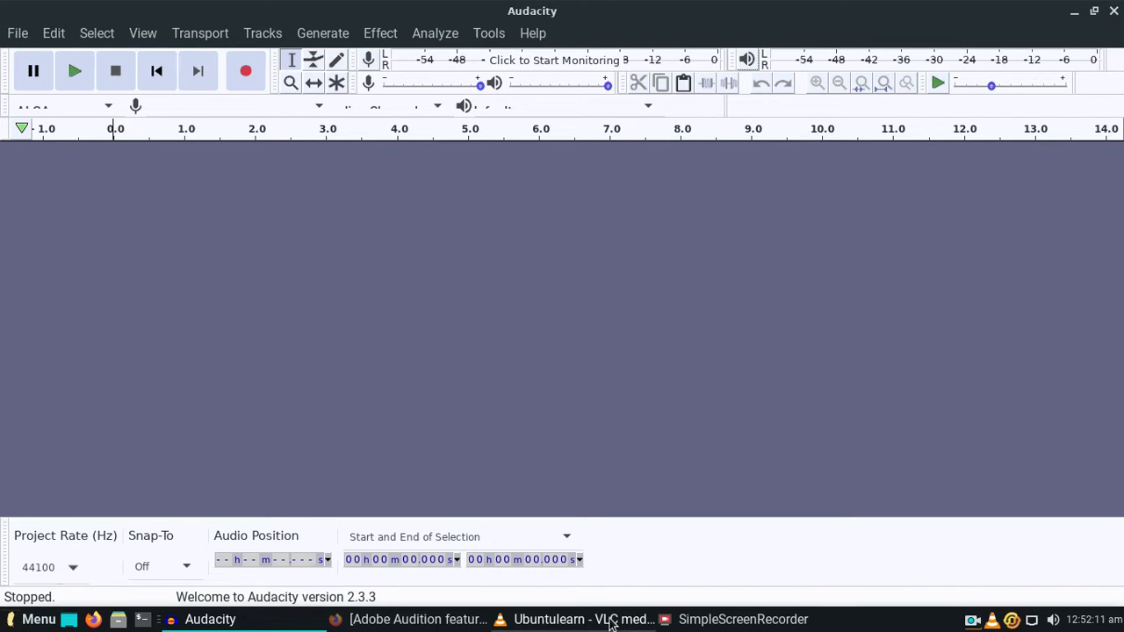
pyautogui.click(1074, 12)
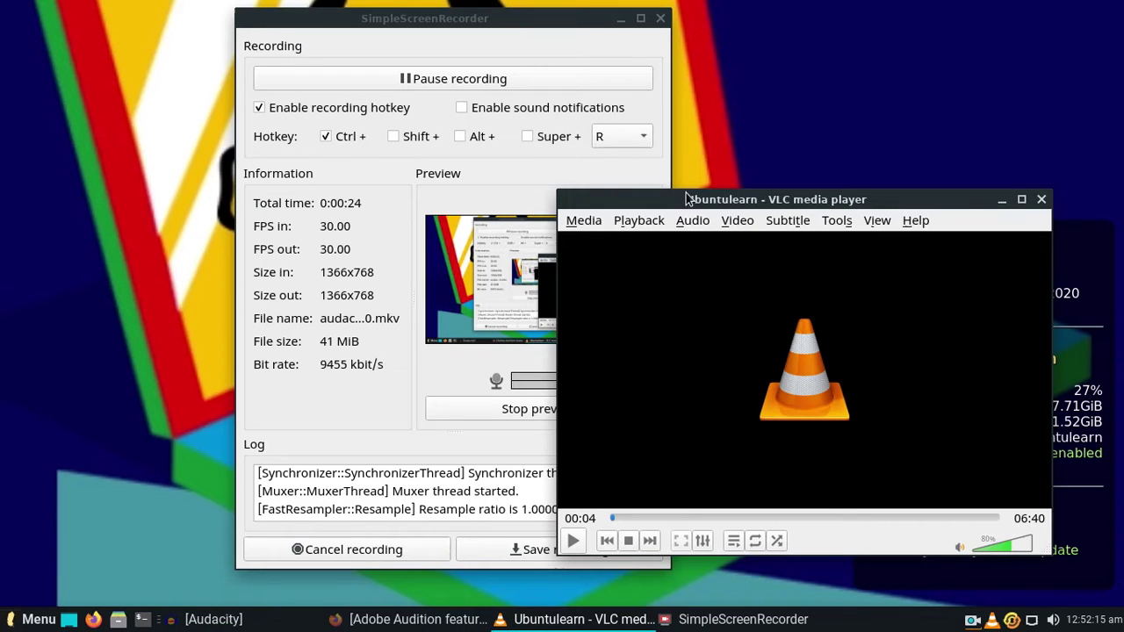
# Step: Restart playback in VLC from the beginning of the media and minimise the SimpleScreenRecorder window
pyautogui.moveTo(686, 194); pyautogui.dragTo(810, 168)
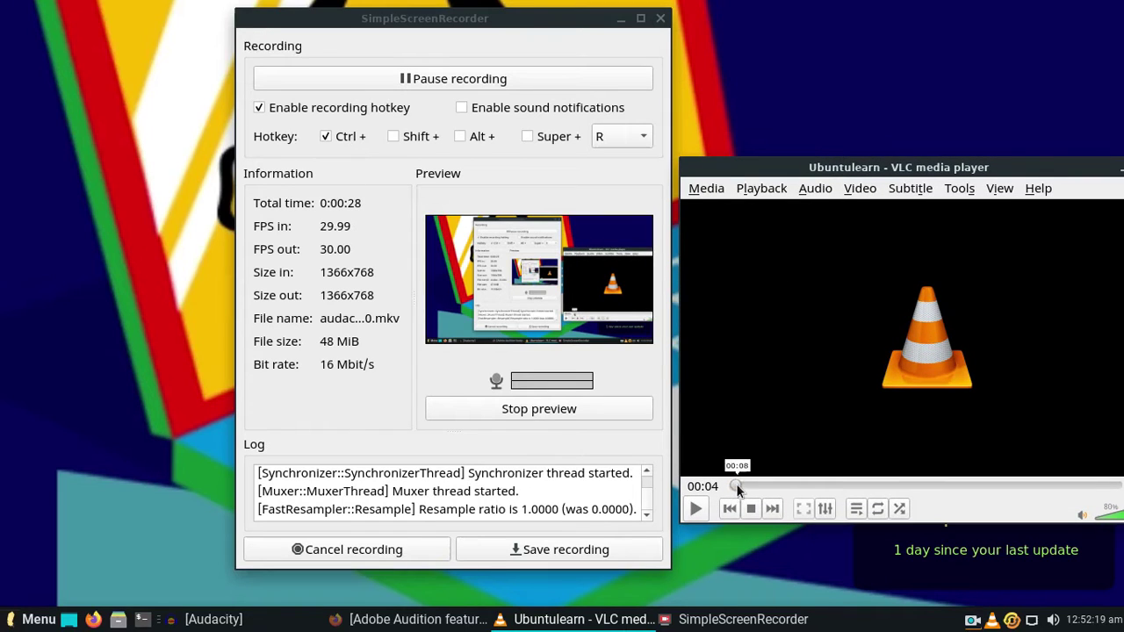
pyautogui.moveTo(736, 484); pyautogui.dragTo(682, 487)
pyautogui.click(620, 19)
pyautogui.click(693, 511)
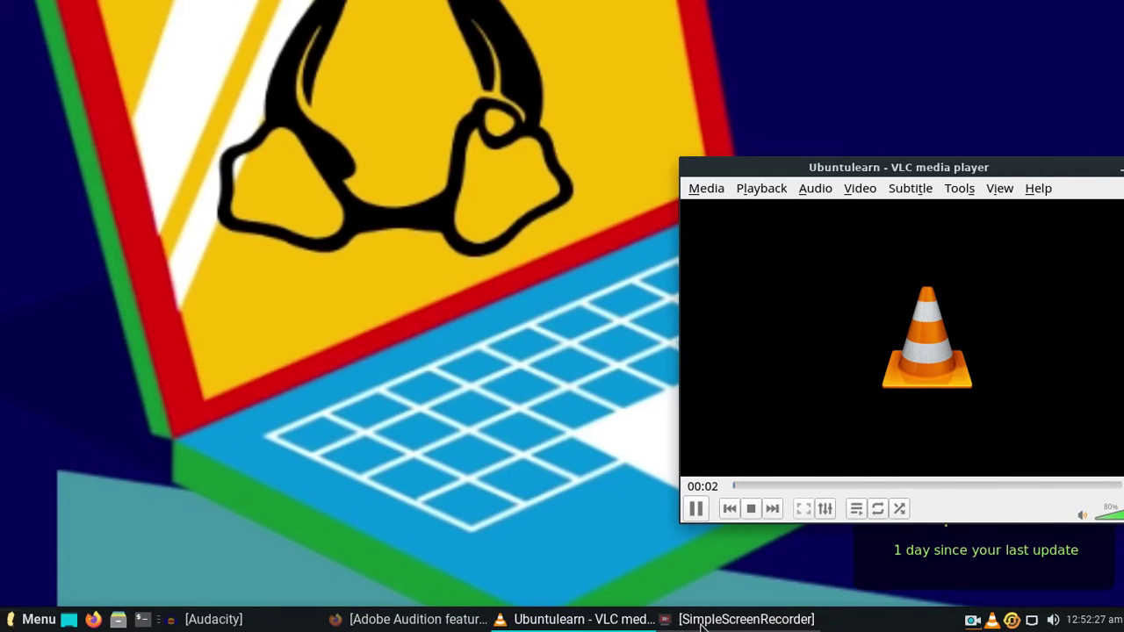
# Step: Switch to Audacity and import the audio file Track-7.m4a from the Music folder
pyautogui.click(436, 621)
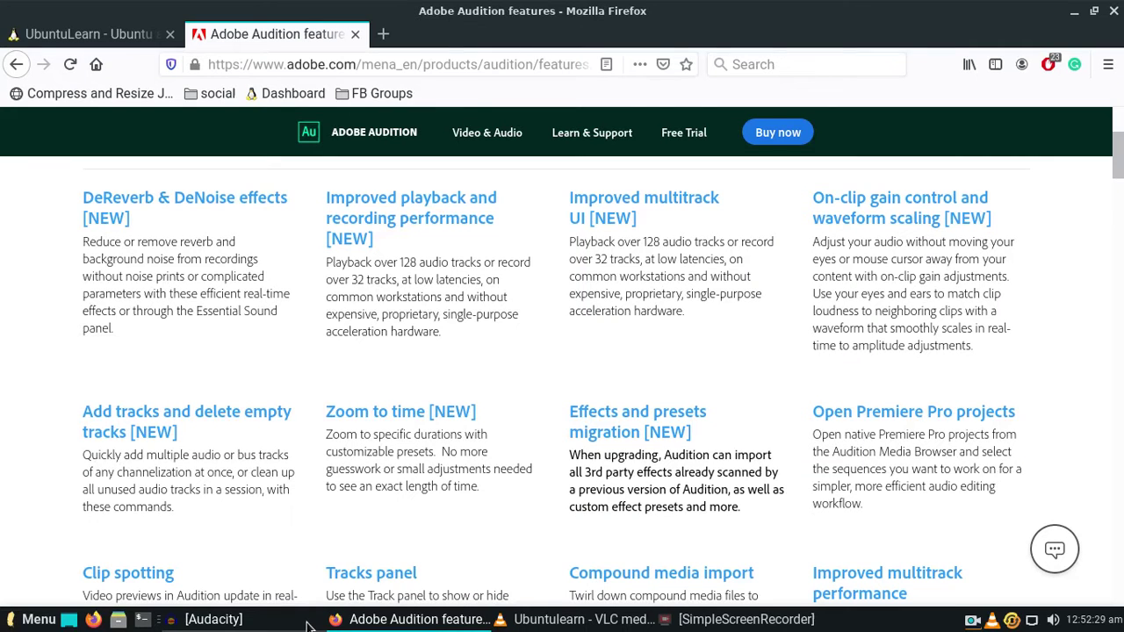
pyautogui.click(214, 619)
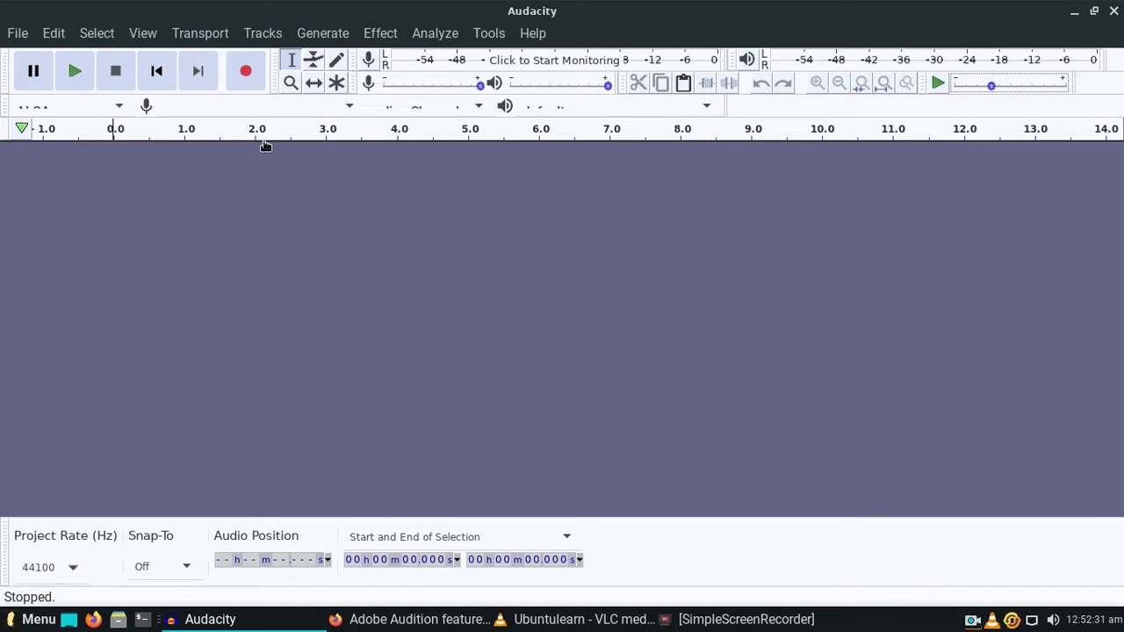
pyautogui.click(21, 36)
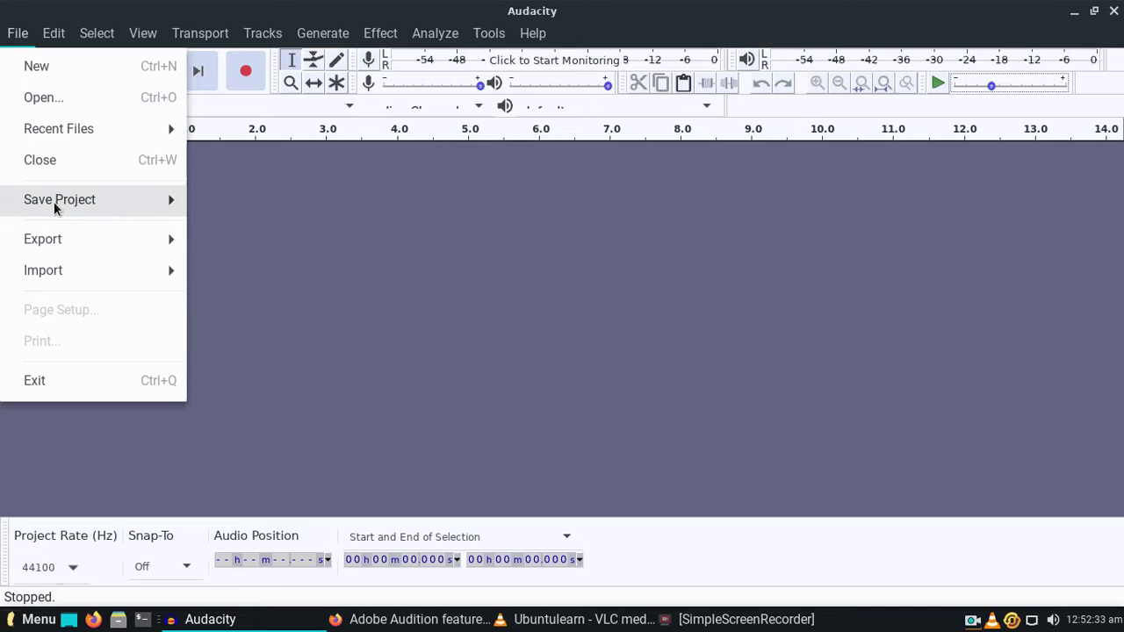
pyautogui.moveTo(72, 273)
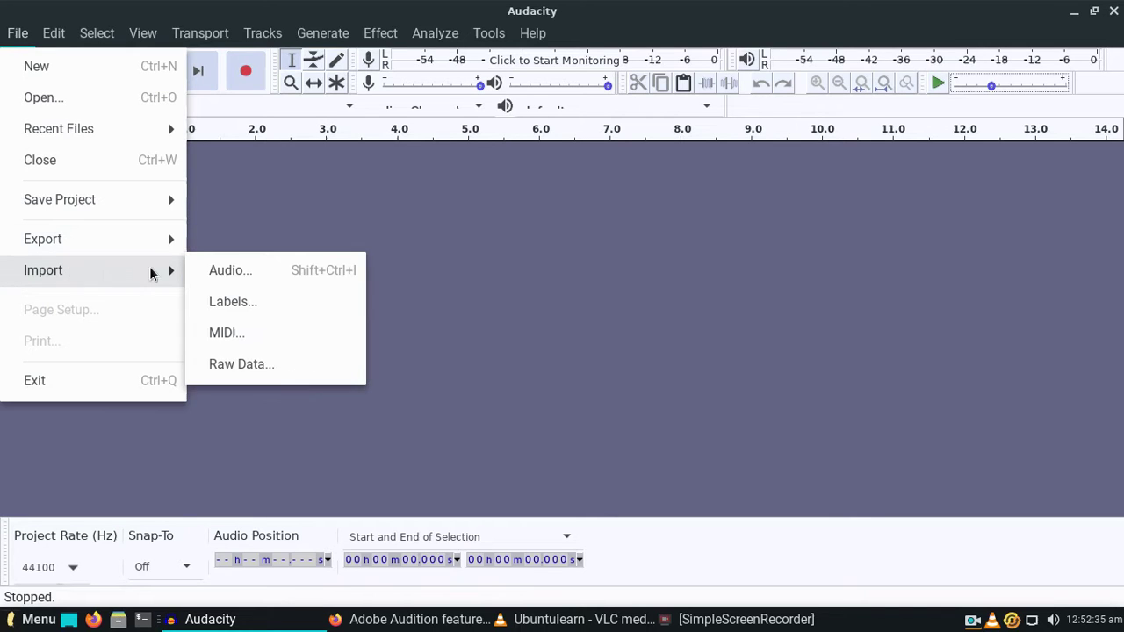
pyautogui.click(243, 272)
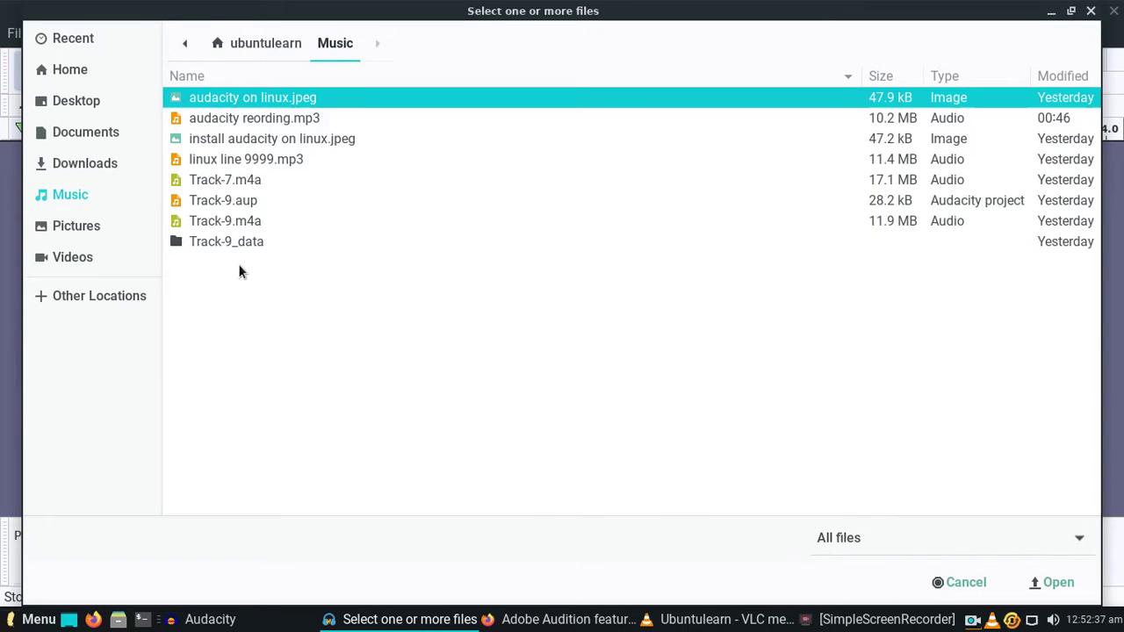
pyautogui.doubleClick(215, 183)
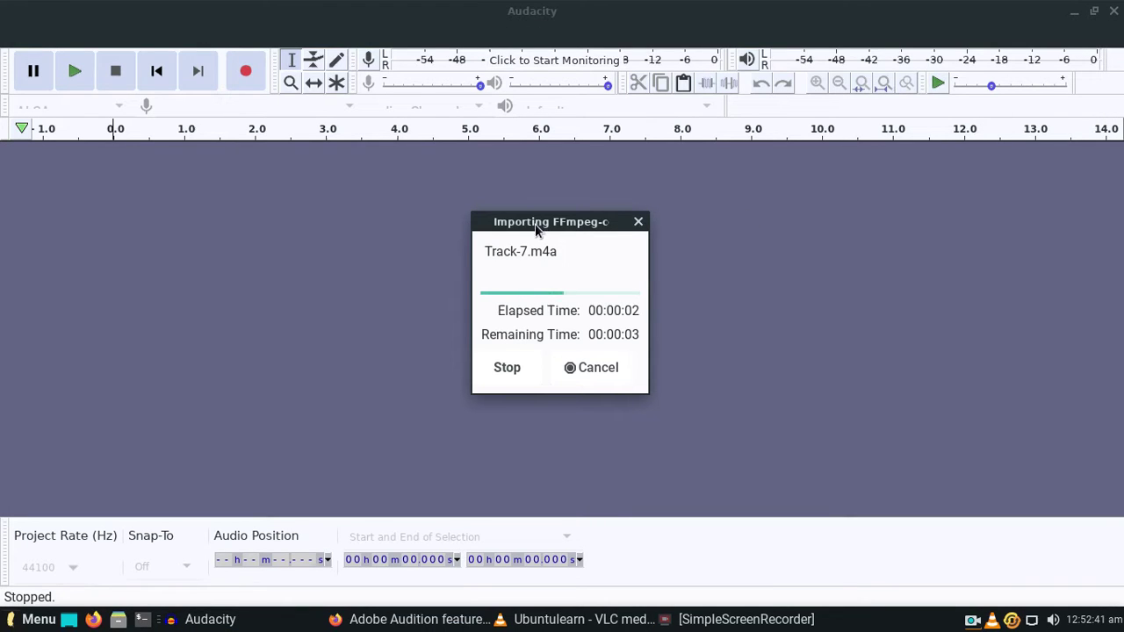
pyautogui.moveTo(534, 224); pyautogui.dragTo(488, 214)
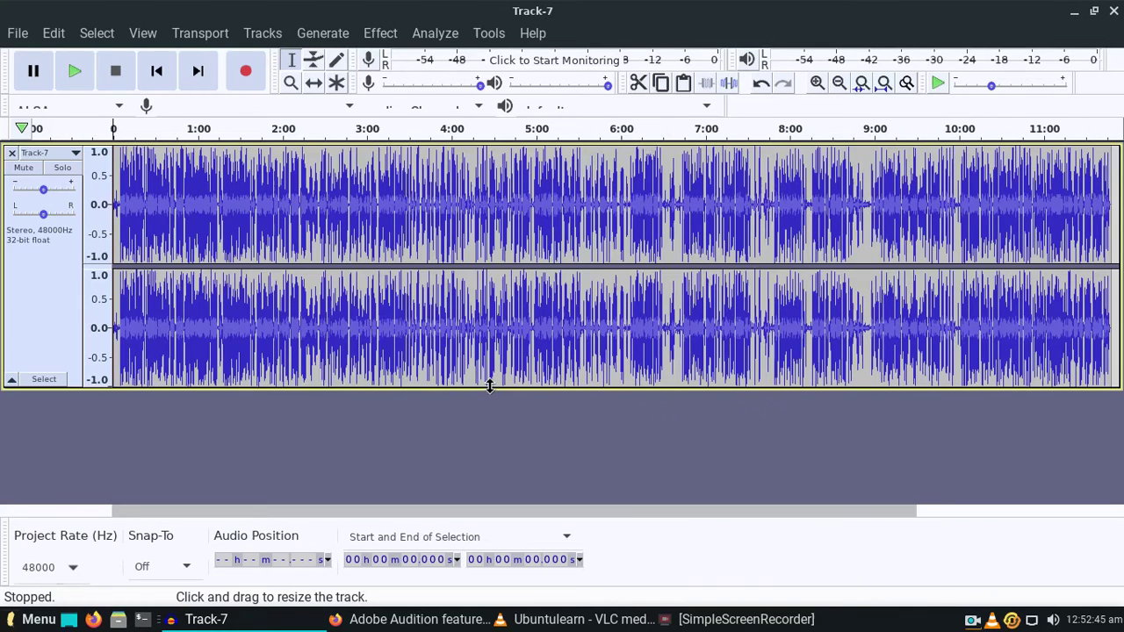
# Step: Increase the display height of the Track-7 track and look over the available export options
pyautogui.moveTo(489, 387); pyautogui.dragTo(504, 498)
pyautogui.click(19, 33)
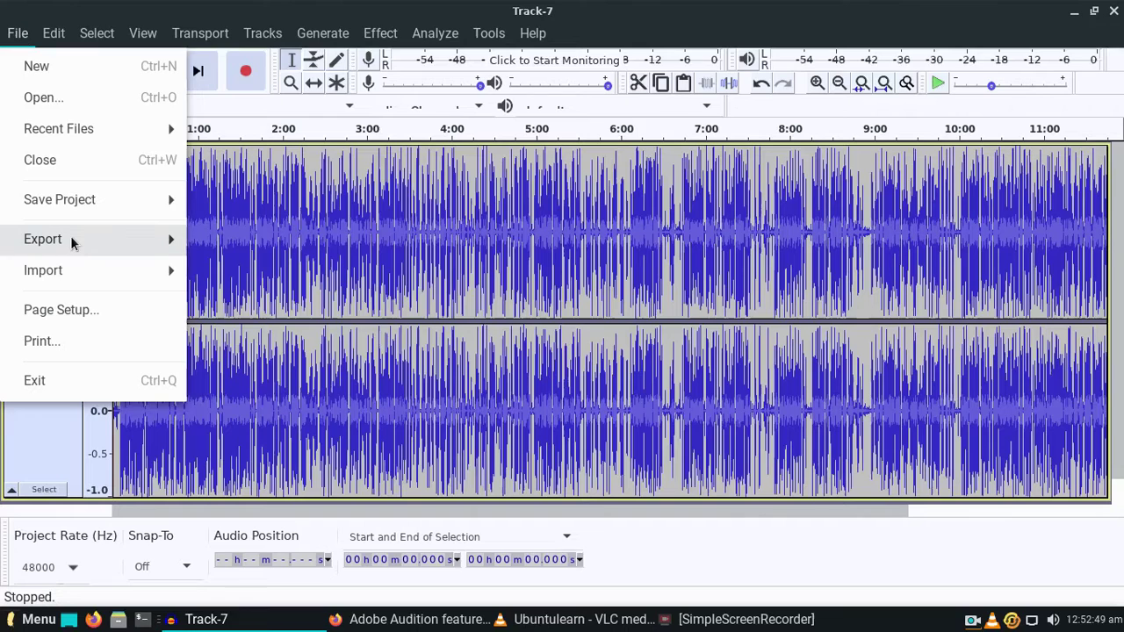
pyautogui.moveTo(72, 246)
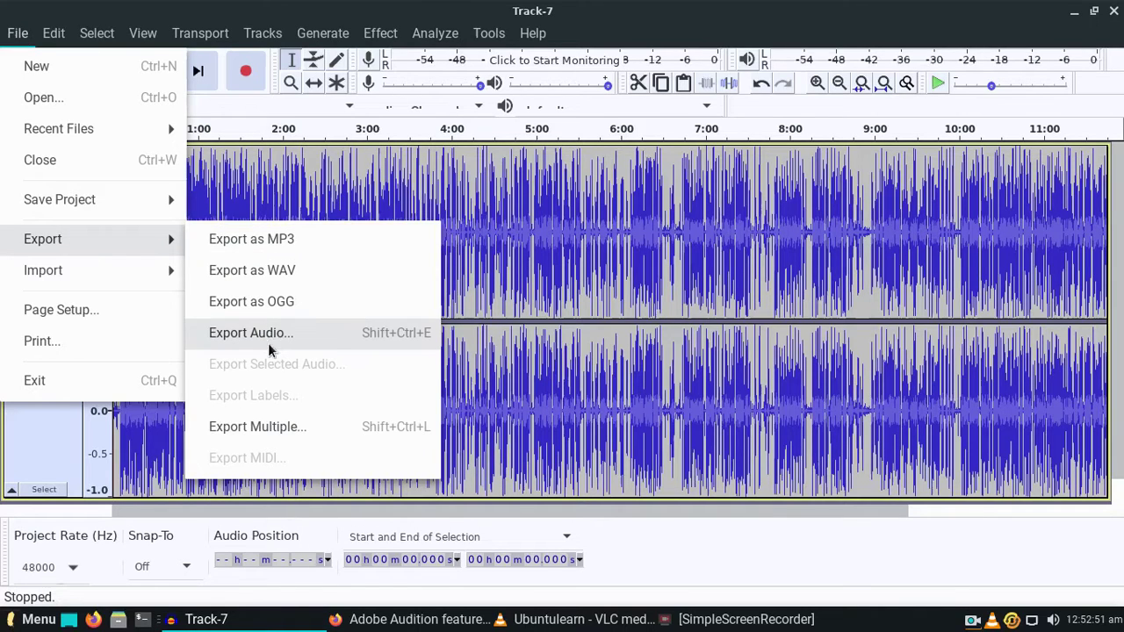
pyautogui.click(552, 293)
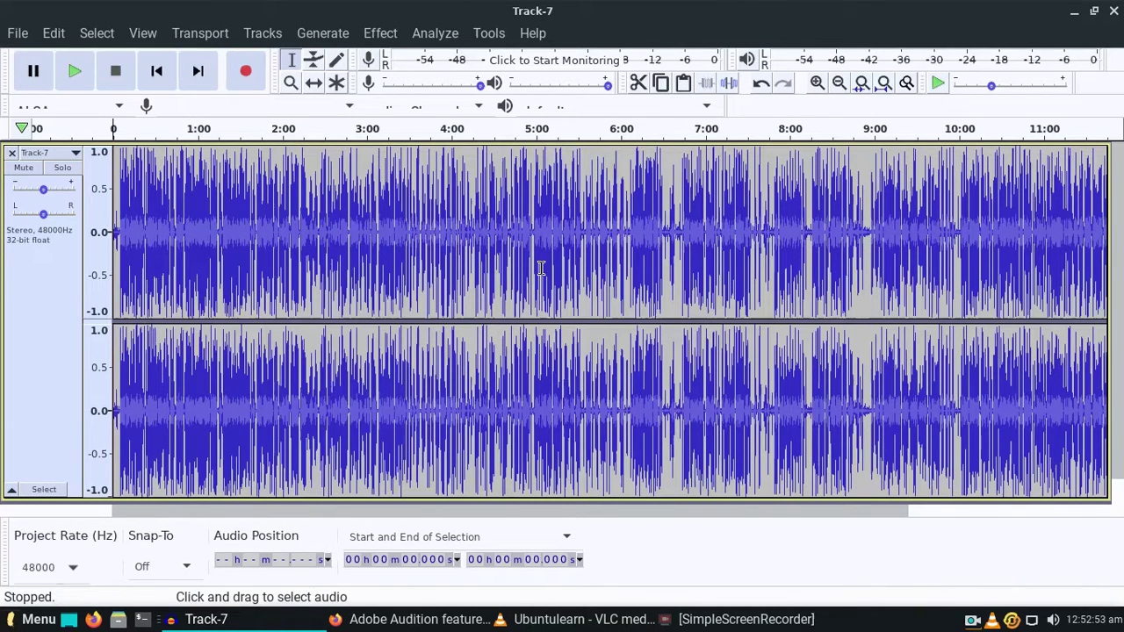
# Step: Magnify the waveform to show about the first 22 seconds and slightly lower the Track-7 gain
pyautogui.click(816, 84)
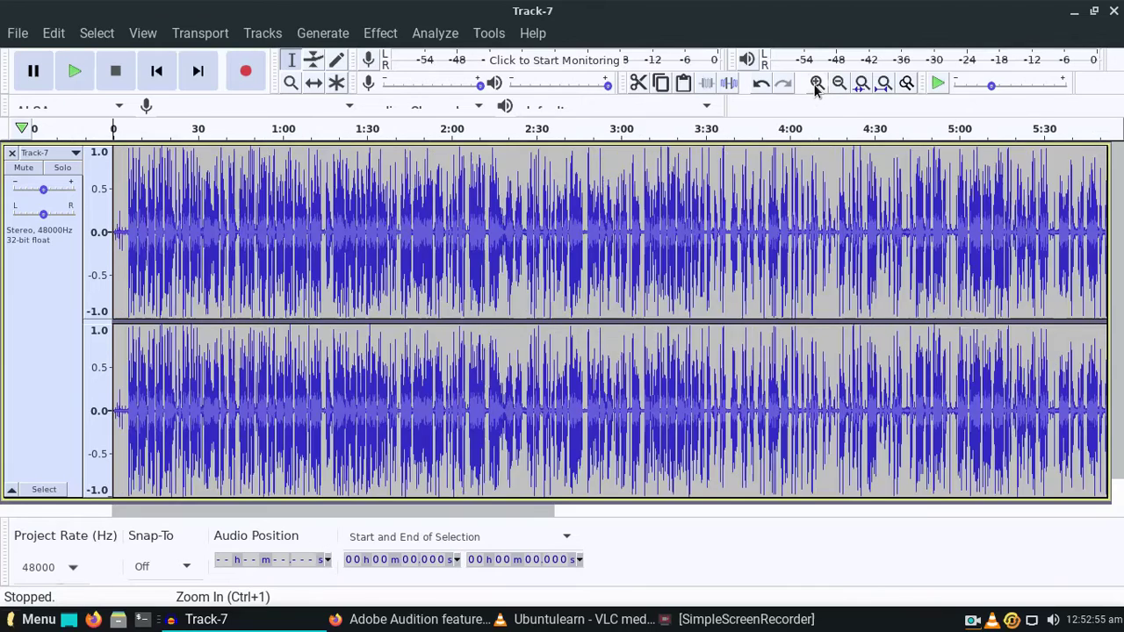
pyautogui.click(816, 83)
pyautogui.click(816, 83)
pyautogui.click(815, 83)
pyautogui.click(815, 83)
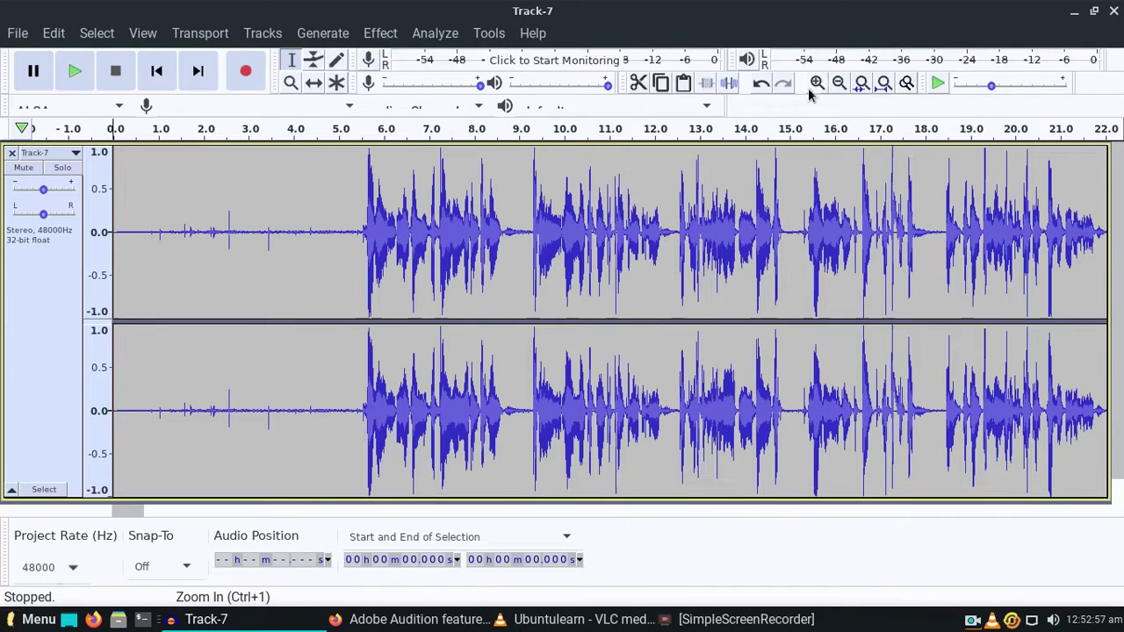
pyautogui.moveTo(44, 191); pyautogui.dragTo(40, 193)
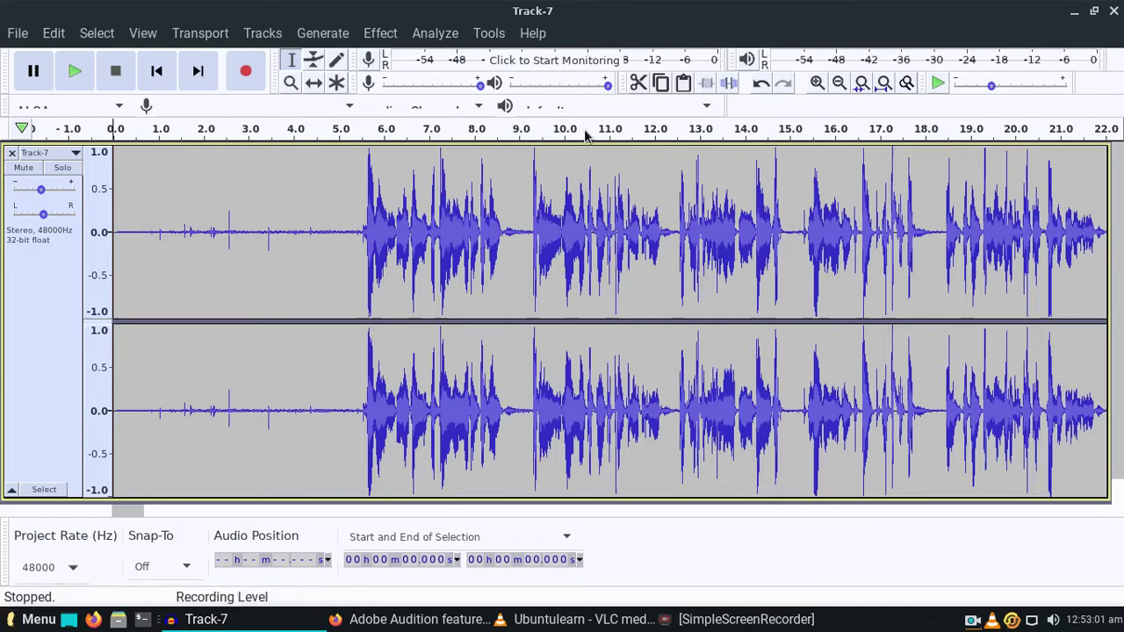
pyautogui.click(489, 35)
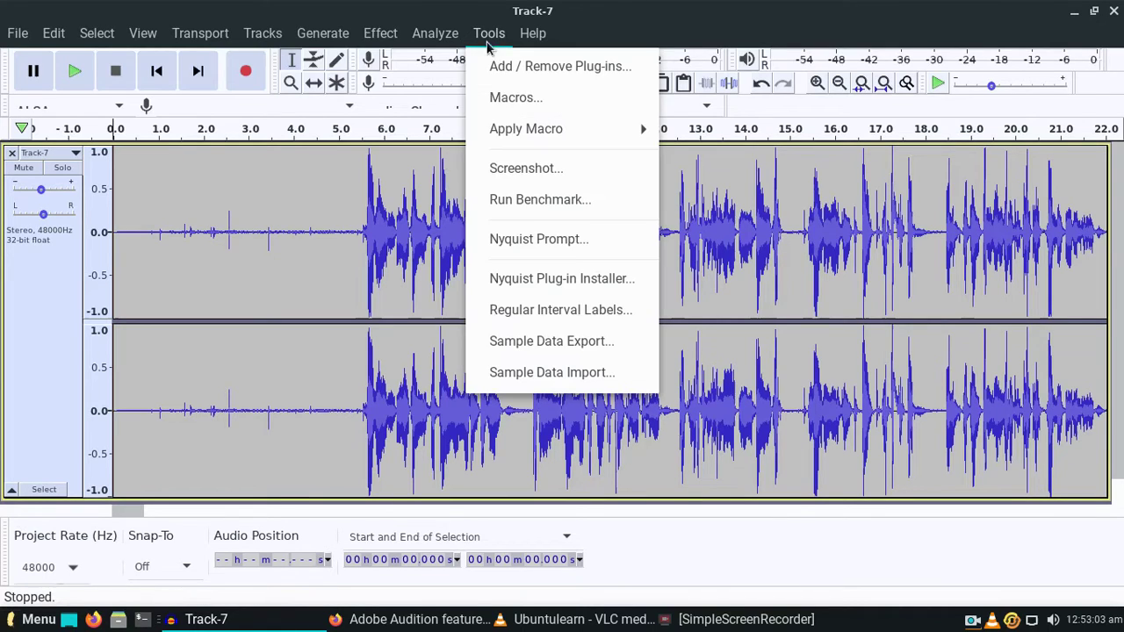
pyautogui.click(374, 311)
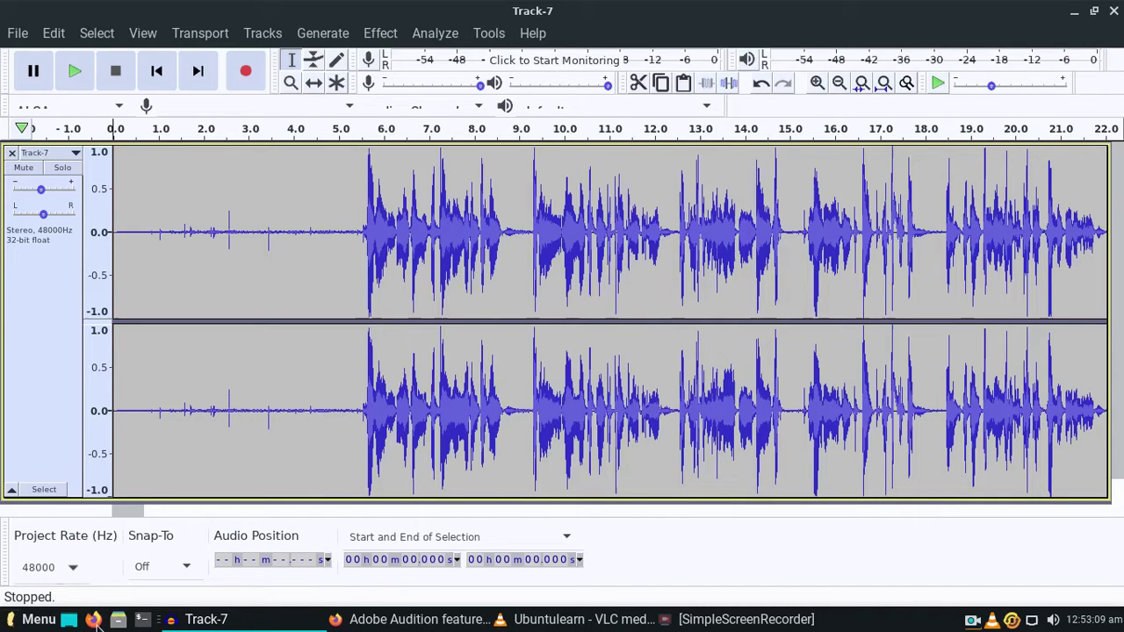
# Step: Switch to Firefox, search the web for "audacity" in a new tab and open the audacityteam.org site
pyautogui.click(413, 619)
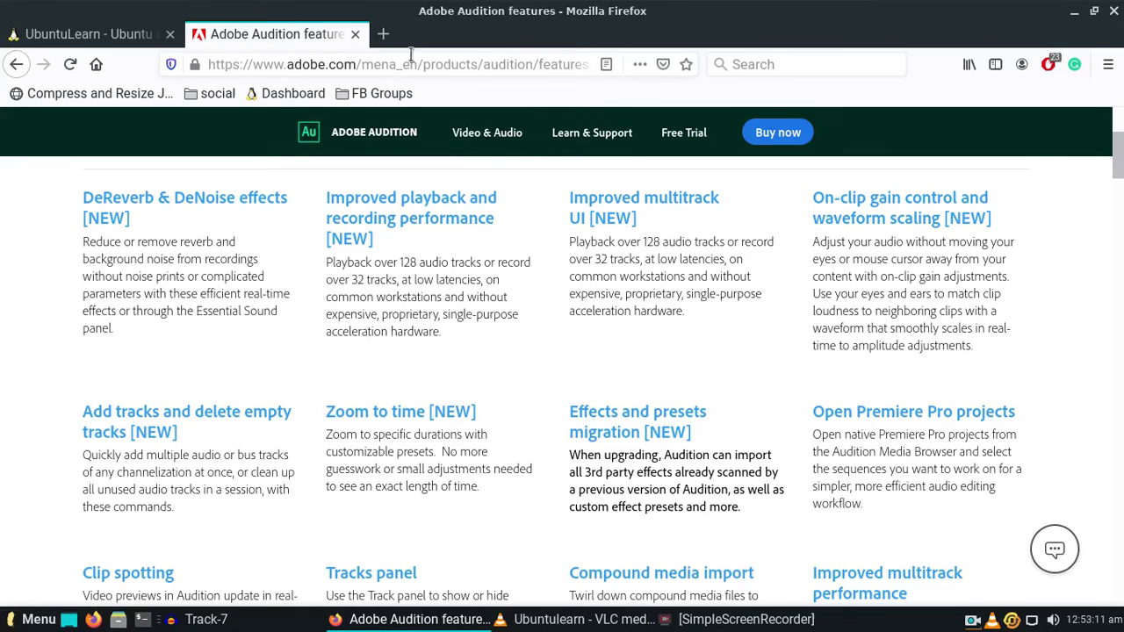
pyautogui.click(383, 36)
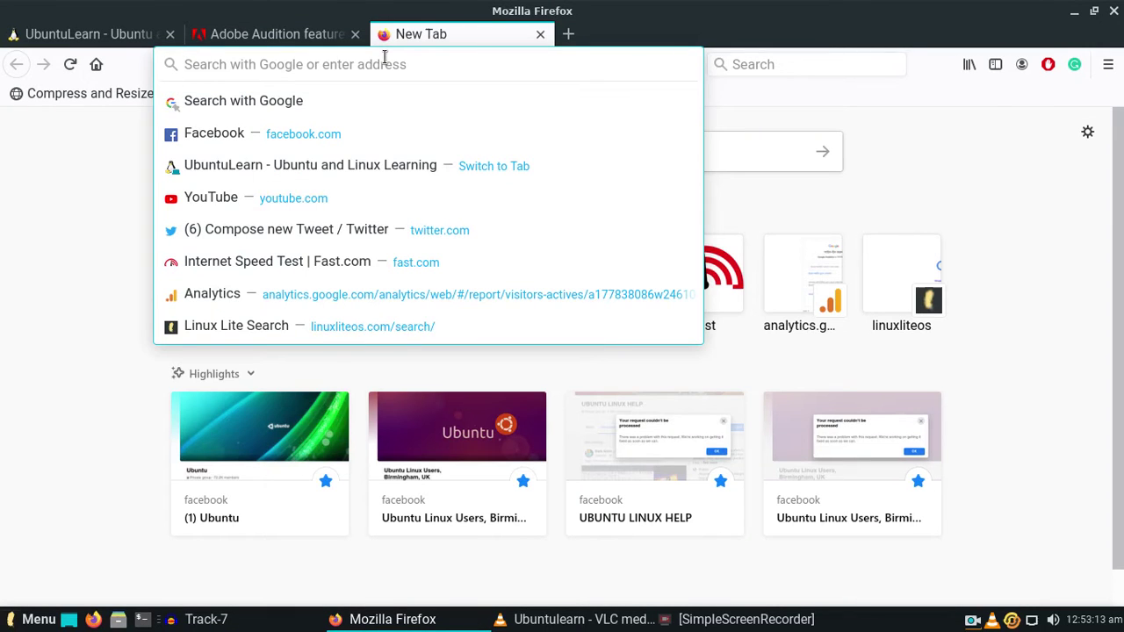
pyautogui.write('audacity')
pyautogui.press('Return')
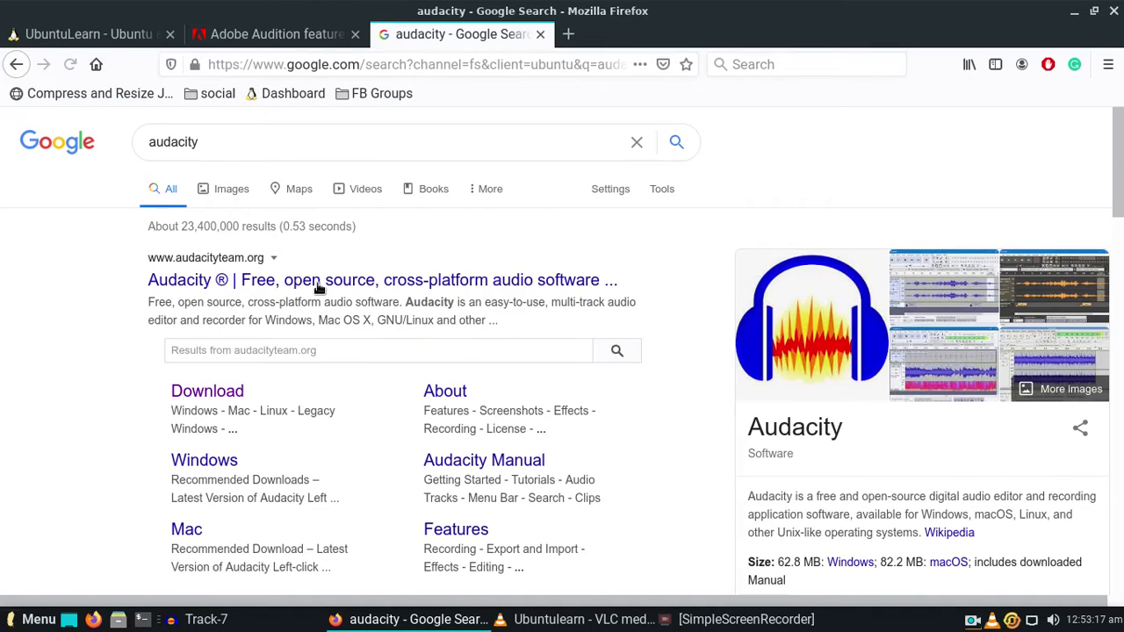
pyautogui.click(317, 283)
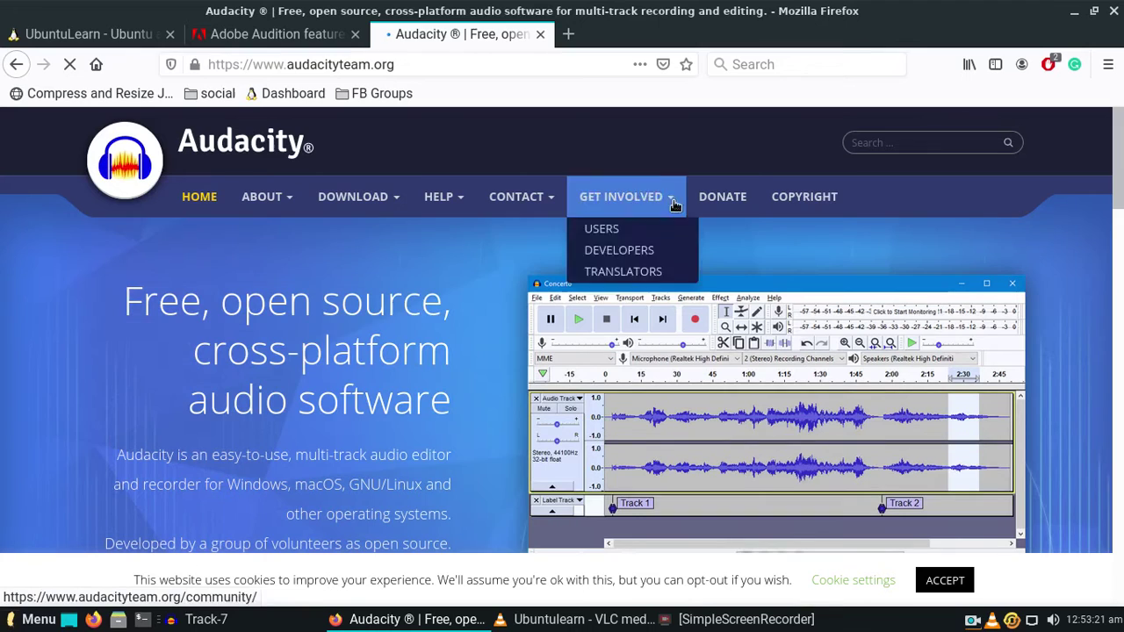
# Step: Open Audacity's Linux download page and examine its section on the unofficial PPA for Ubuntu/Linux Mint
pyautogui.moveTo(356, 199)
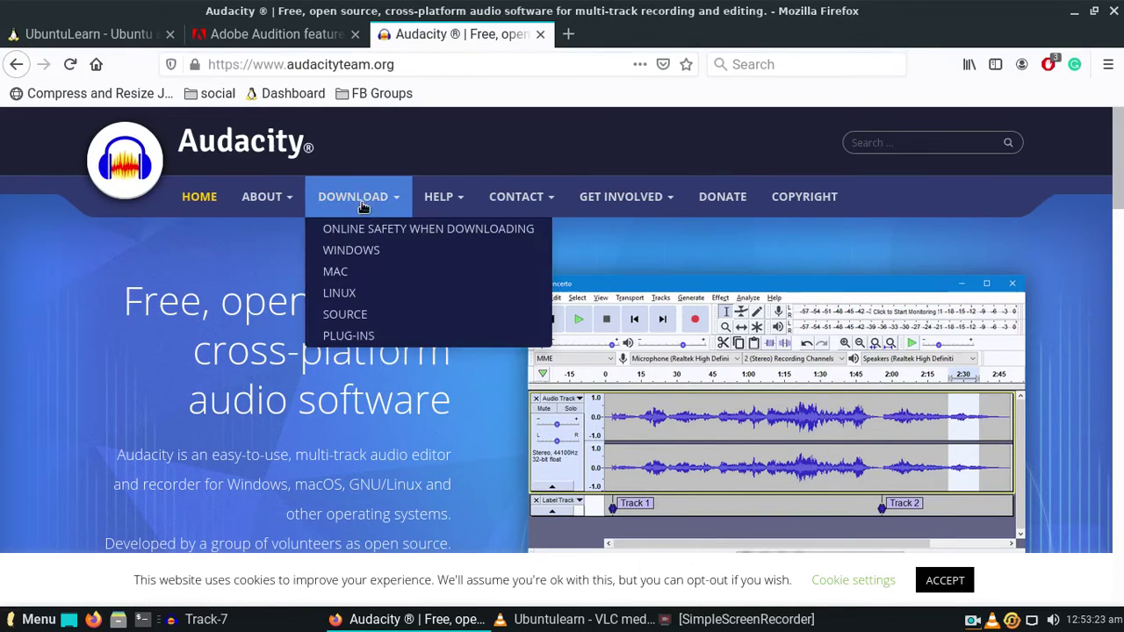
pyautogui.click(360, 293)
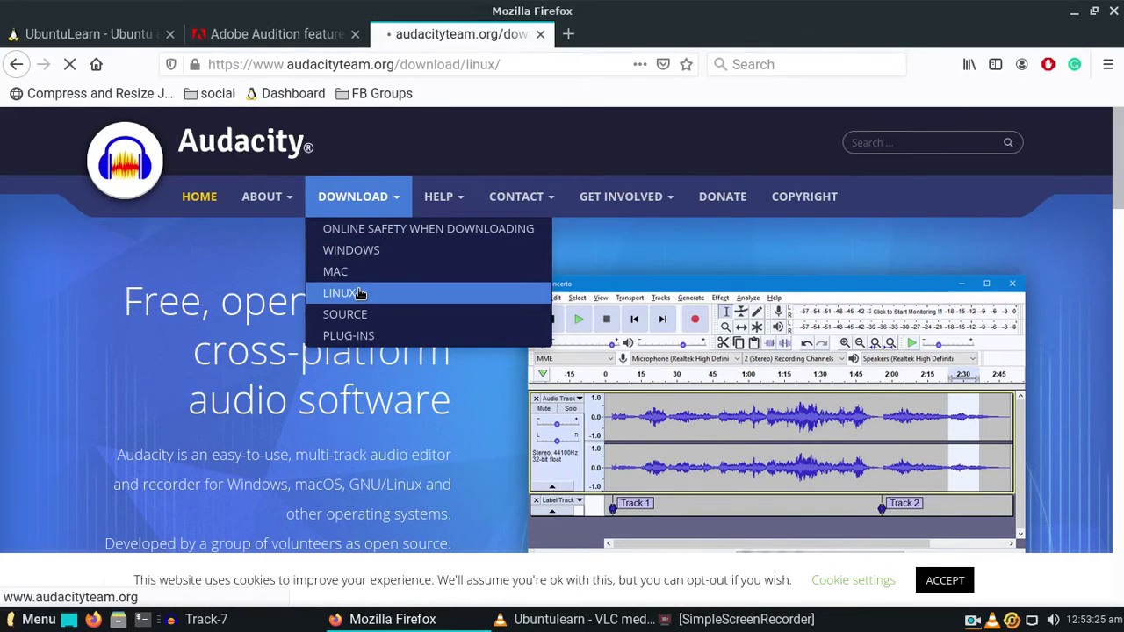
pyautogui.scroll(-4, 359, 302)
pyautogui.moveTo(359, 331); pyautogui.dragTo(570, 474)
pyautogui.click(568, 472)
pyautogui.scroll(-3, 568, 472)
pyautogui.scroll(-3, 567, 478)
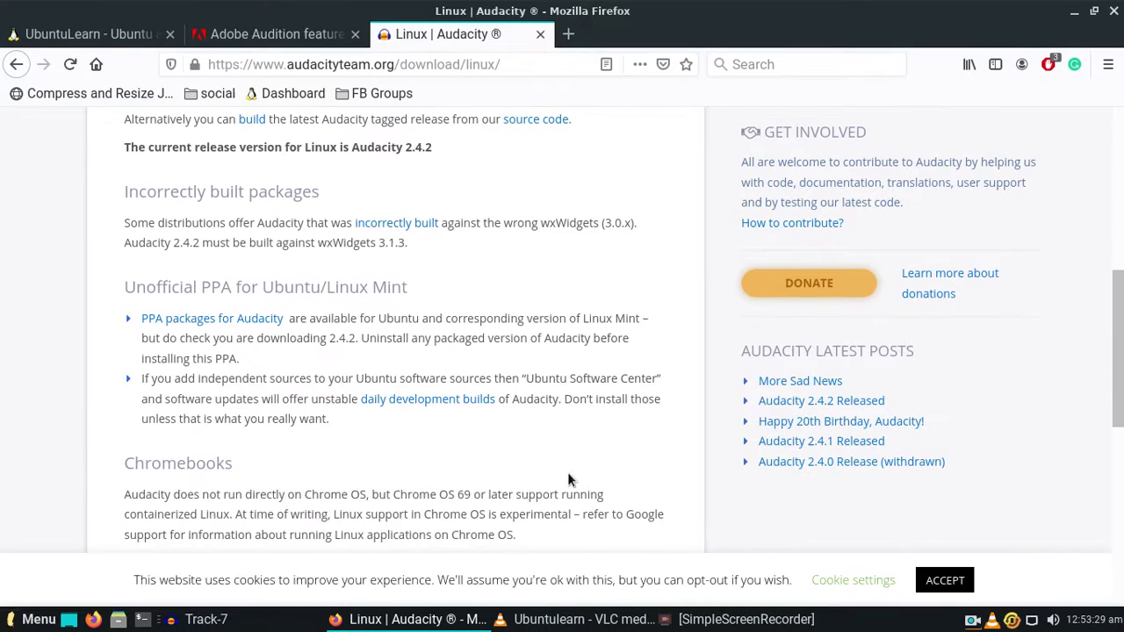
pyautogui.moveTo(142, 378); pyautogui.dragTo(272, 400)
pyautogui.click(239, 338)
# Step: Open the "Audacity on Linux Distributions" article on ubuntulearn.com and enlarge the page to 140%
pyautogui.click(101, 34)
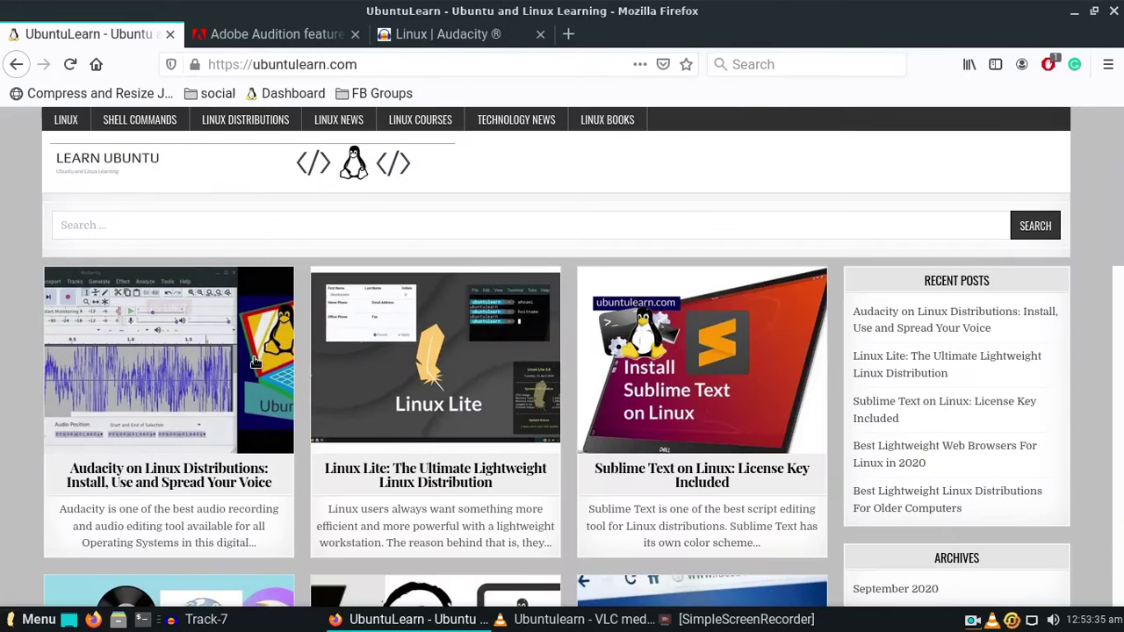
pyautogui.click(211, 389)
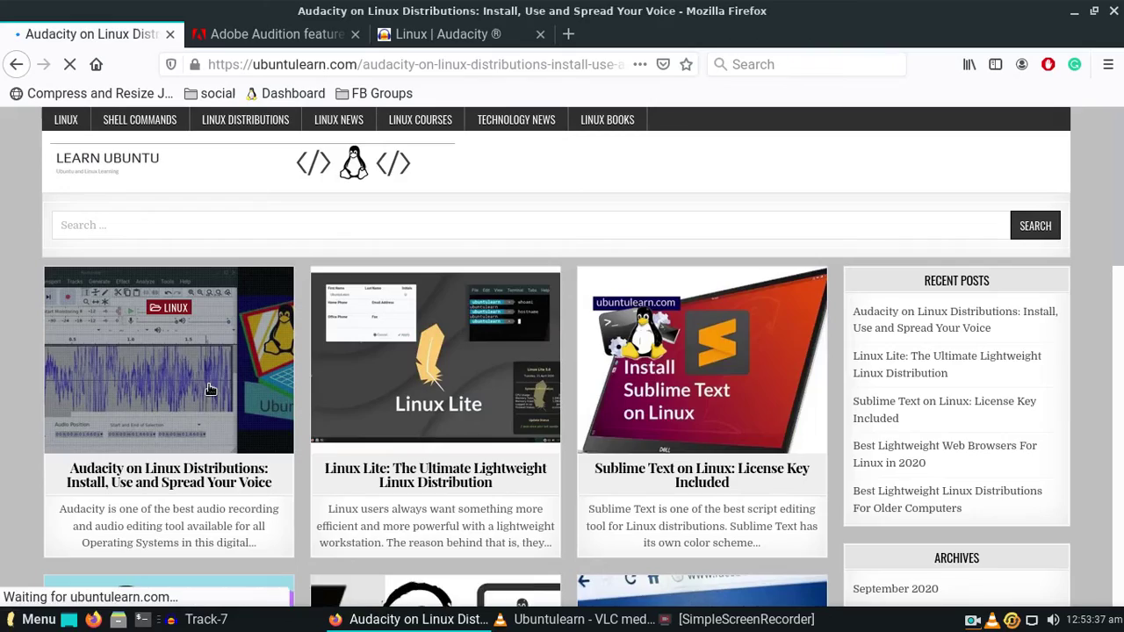
pyautogui.scroll(-3, 208, 387)
pyautogui.scroll(-2, 209, 390)
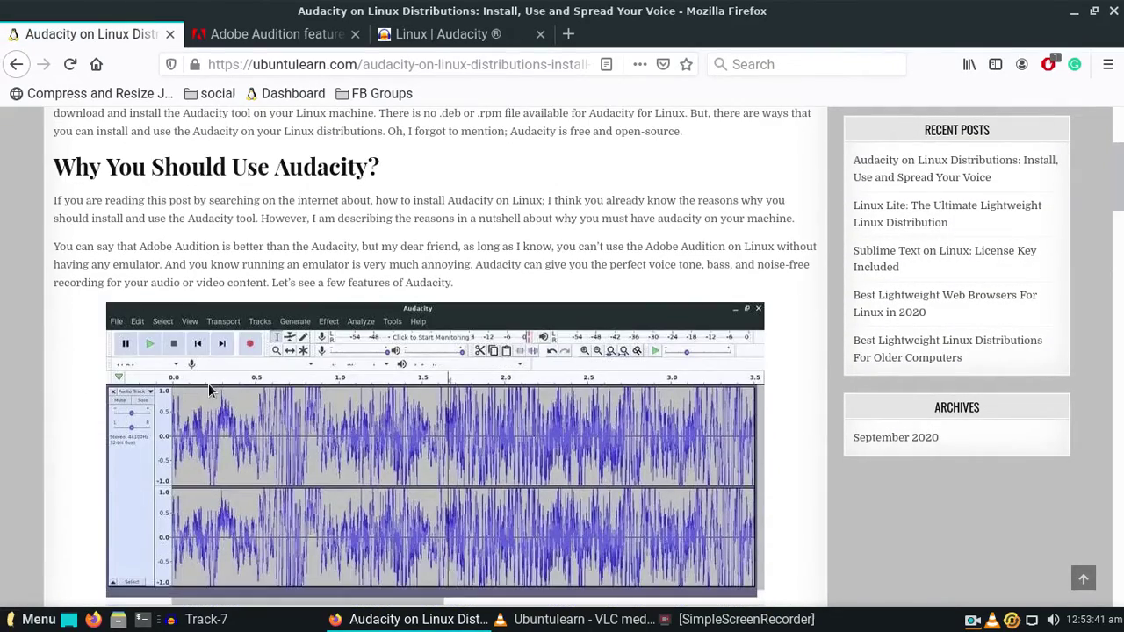
pyautogui.hotkey('ctrl', '+')
pyautogui.hotkey('ctrl', '+')
pyautogui.hotkey('ctrl', '+')
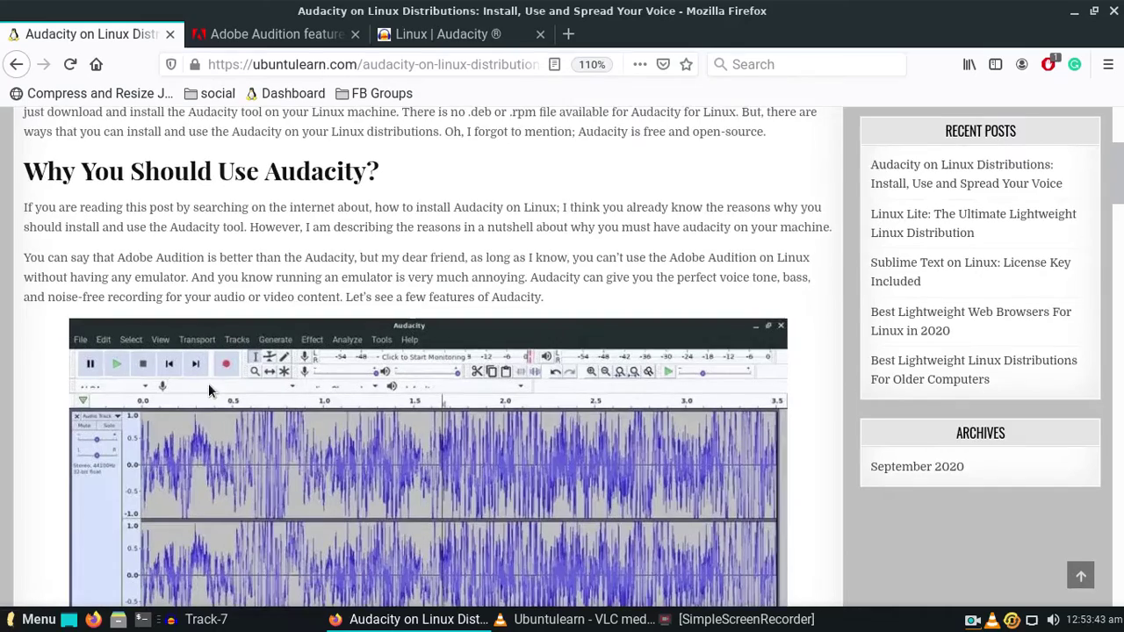
pyautogui.hotkey('ctrl', '+')
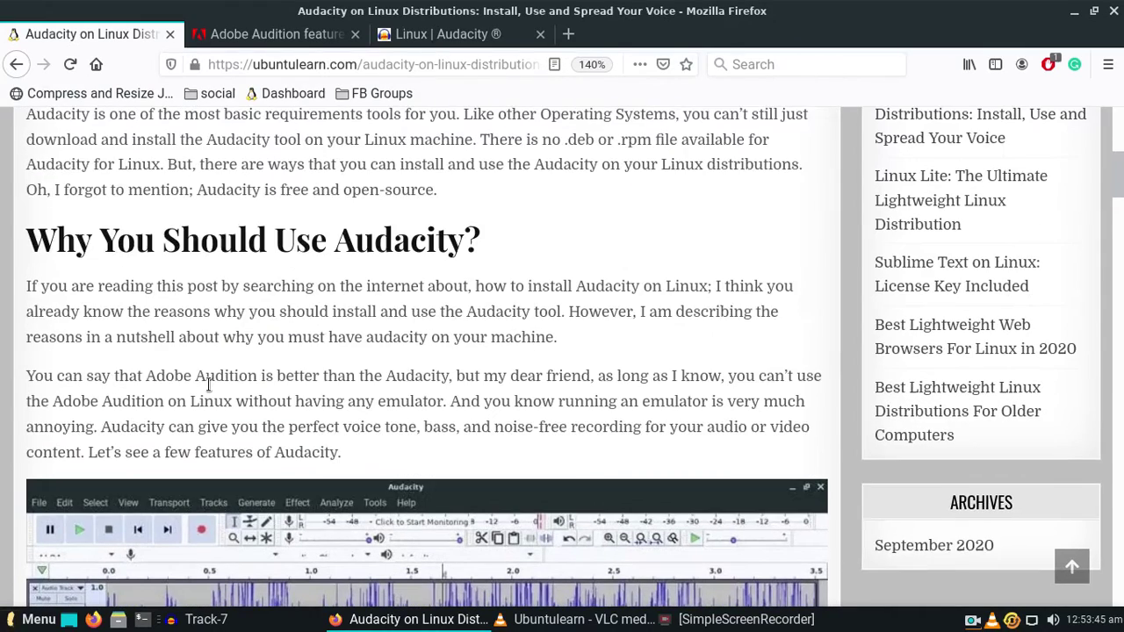
# Step: Read through the article's list of Audacity features down to the "Installing Audacity On Linux" section
pyautogui.scroll(-5, 235, 375)
pyautogui.scroll(-4, 234, 376)
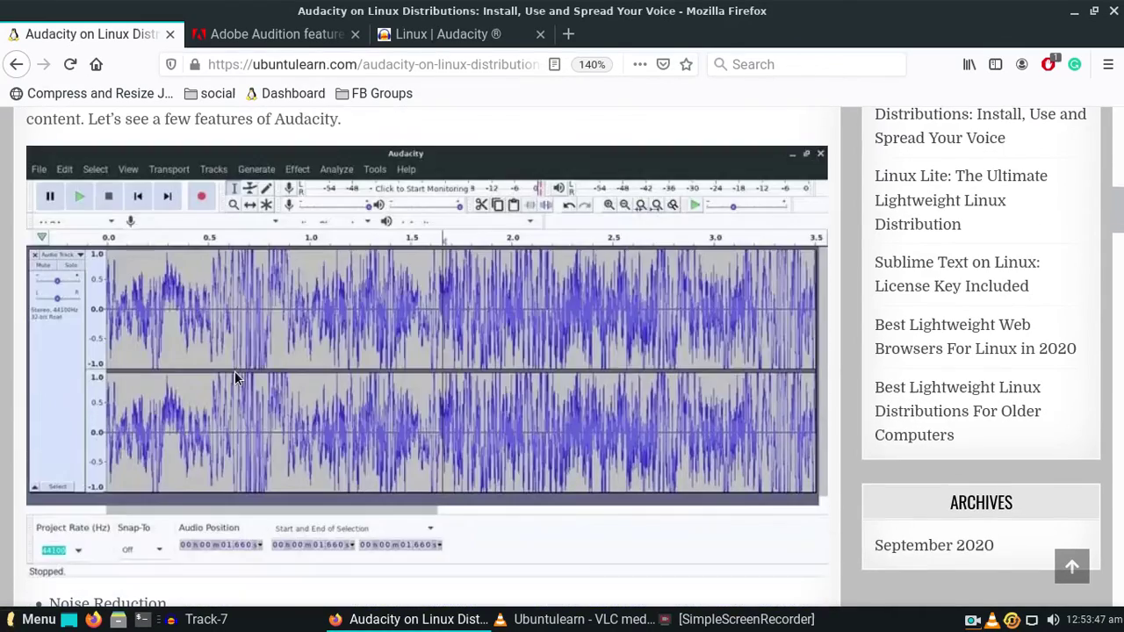
pyautogui.scroll(-1, 235, 377)
pyautogui.scroll(2, 234, 378)
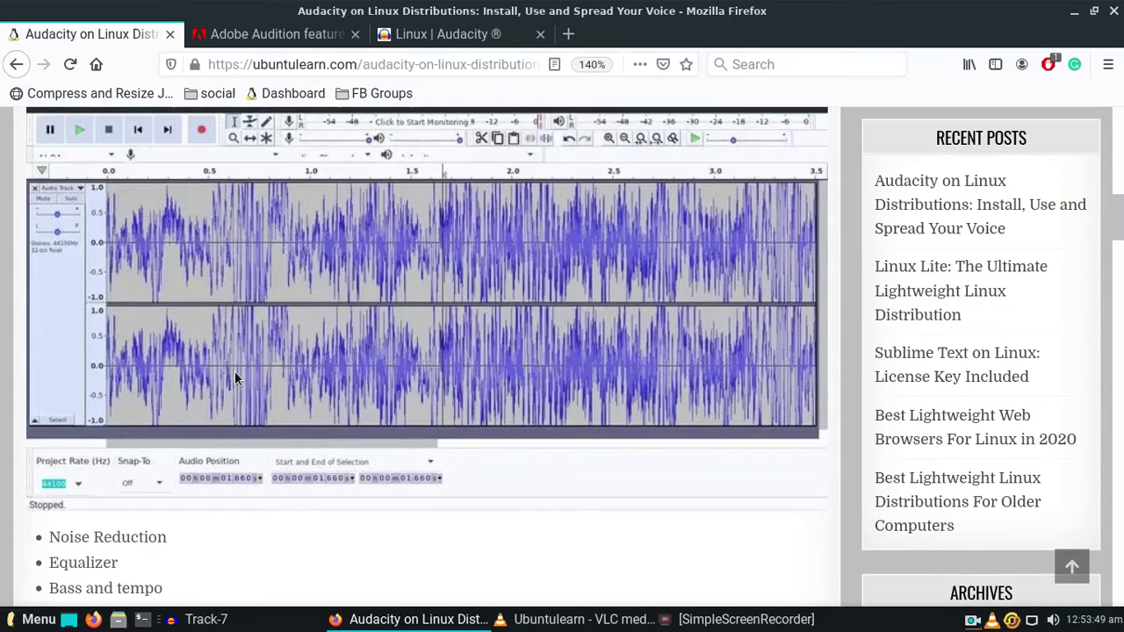
pyautogui.scroll(-1, 235, 378)
pyautogui.scroll(-3, 234, 377)
pyautogui.scroll(-1, 234, 378)
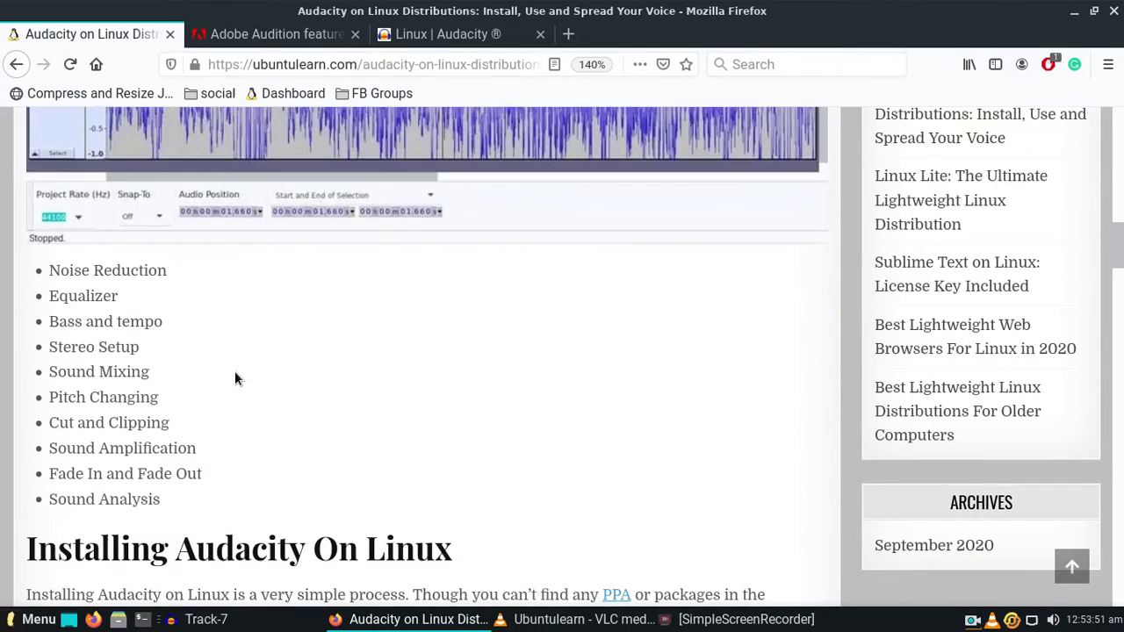
pyautogui.scroll(-1, 234, 379)
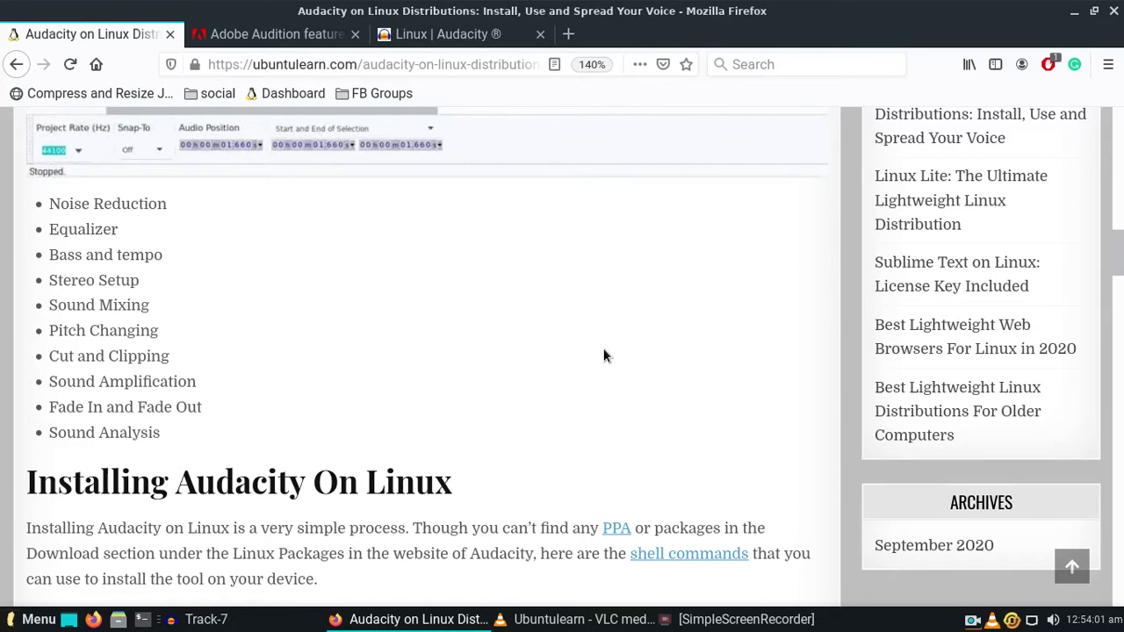
# Step: Switch to the Adobe Audition features page and examine its new features, such as DeReverb & DeNoise effects
pyautogui.click(318, 33)
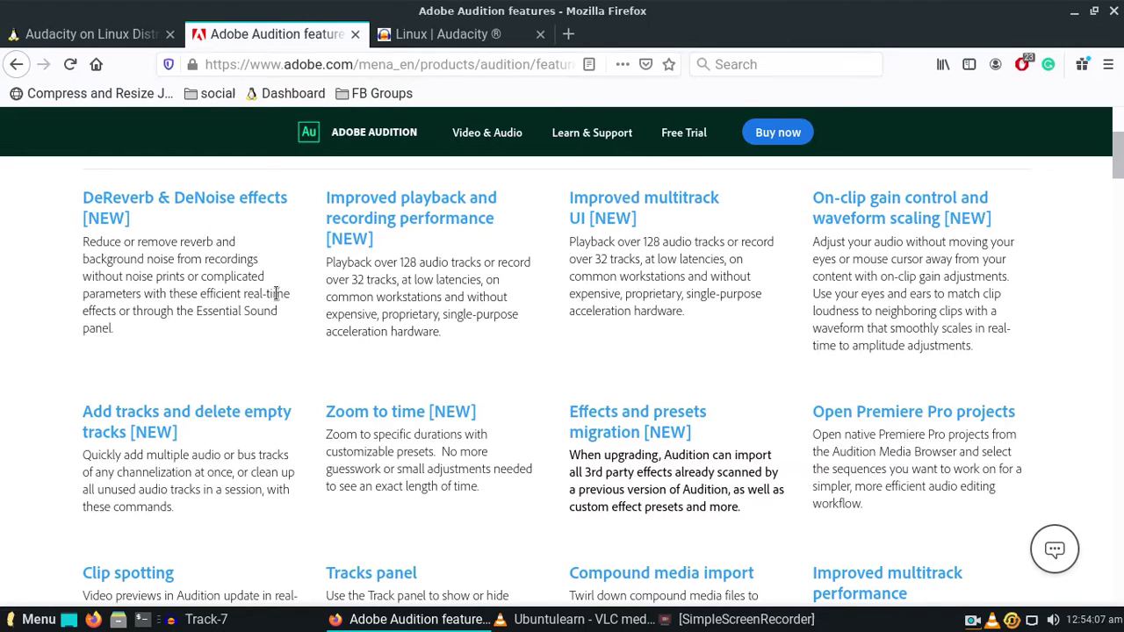
pyautogui.moveTo(255, 299); pyautogui.dragTo(175, 255)
pyautogui.click(147, 258)
pyautogui.moveTo(132, 221); pyautogui.dragTo(90, 204)
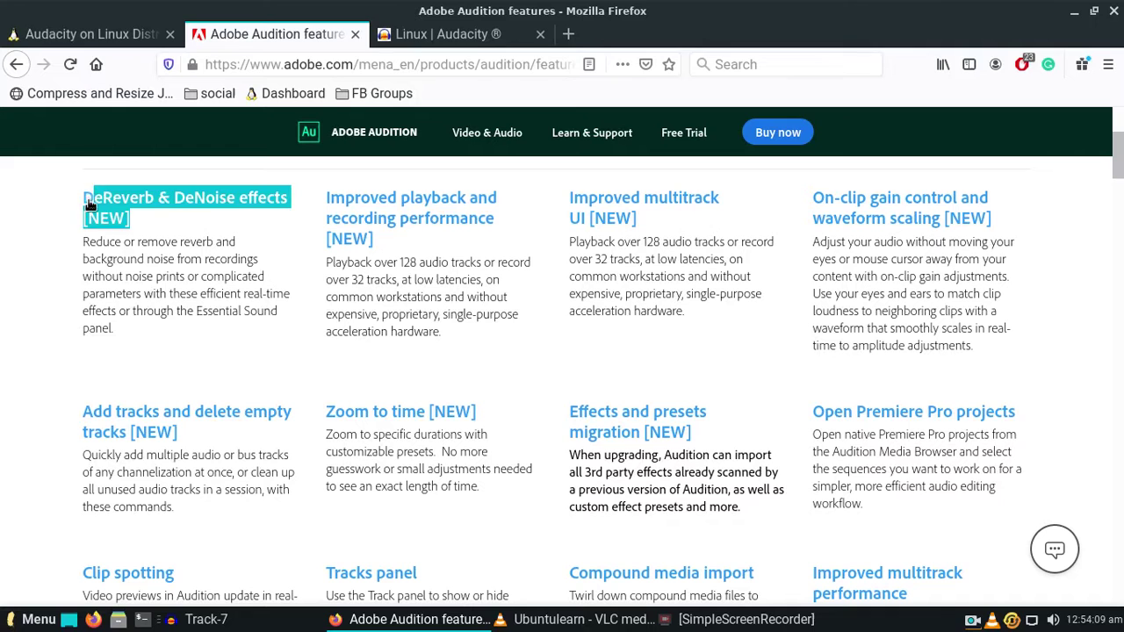
pyautogui.click(70, 328)
pyautogui.moveTo(184, 436); pyautogui.dragTo(66, 376)
pyautogui.click(66, 376)
# Step: Read further through the Adobe Audition feature list down to the Auto-Duck music and Input monitoring entries
pyautogui.scroll(-2, 196, 368)
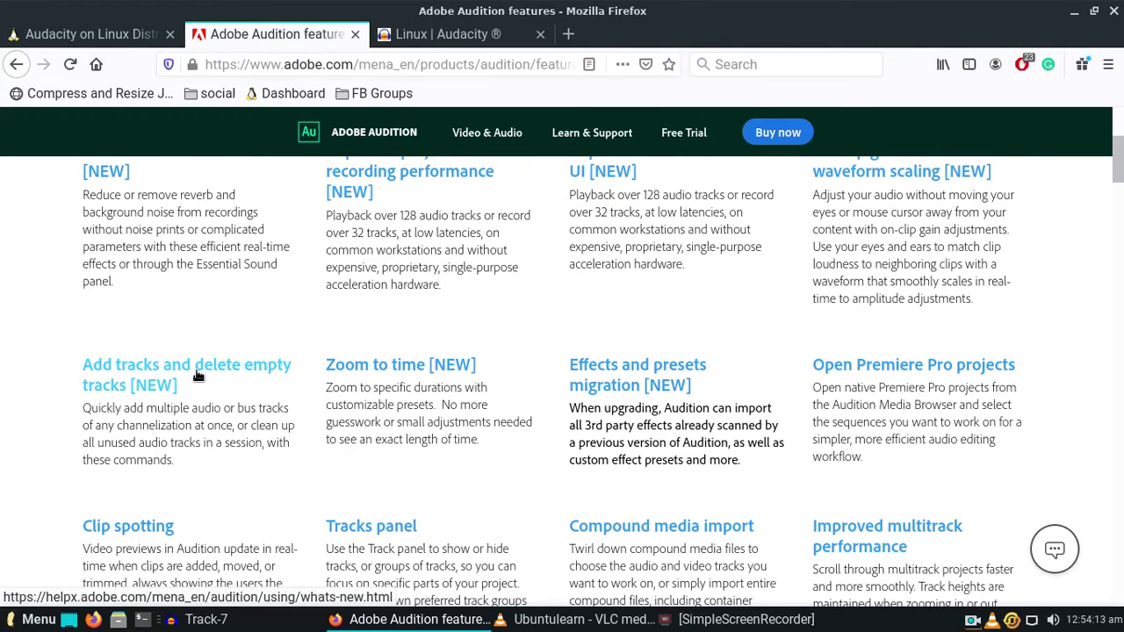
pyautogui.scroll(-1, 195, 368)
pyautogui.scroll(-1, 196, 369)
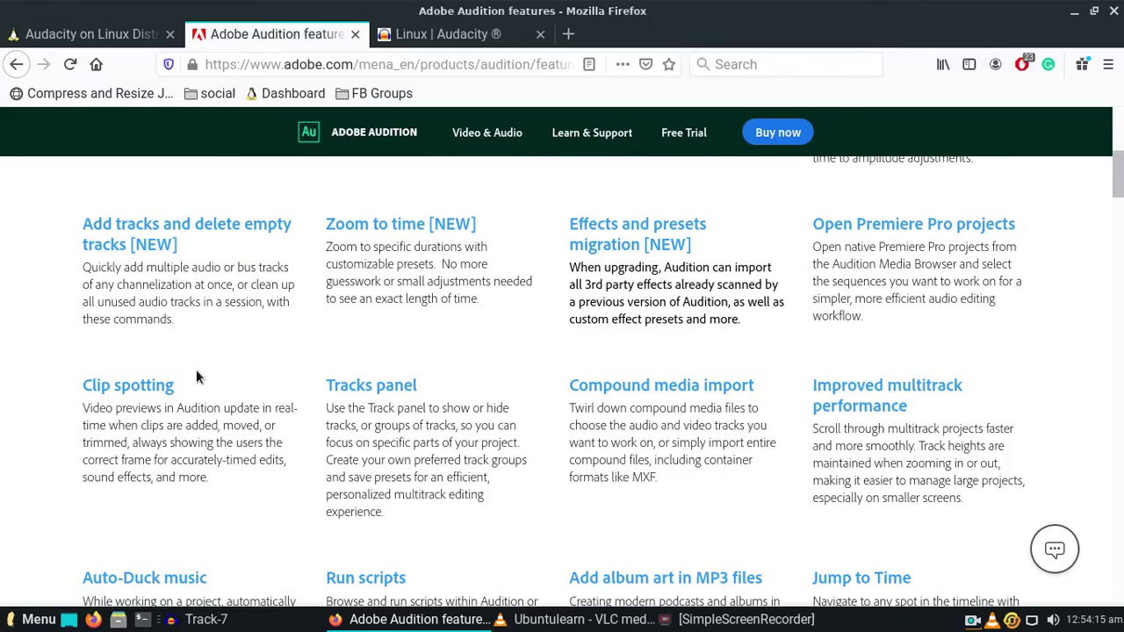
pyautogui.scroll(-2, 196, 368)
pyautogui.scroll(-4, 196, 369)
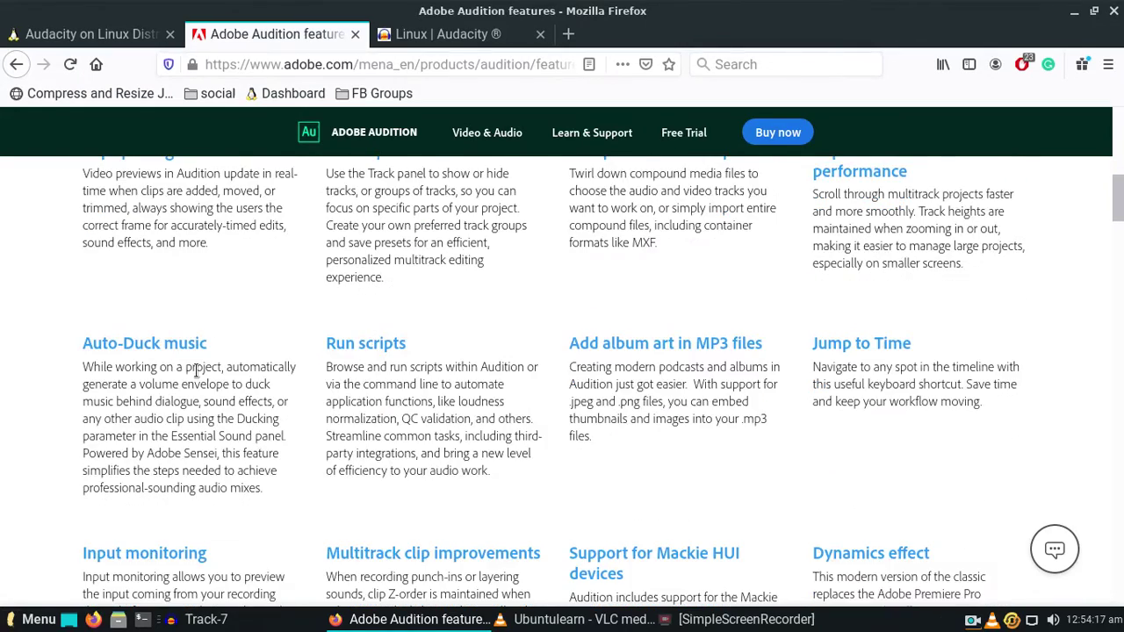
pyautogui.scroll(-1, 196, 371)
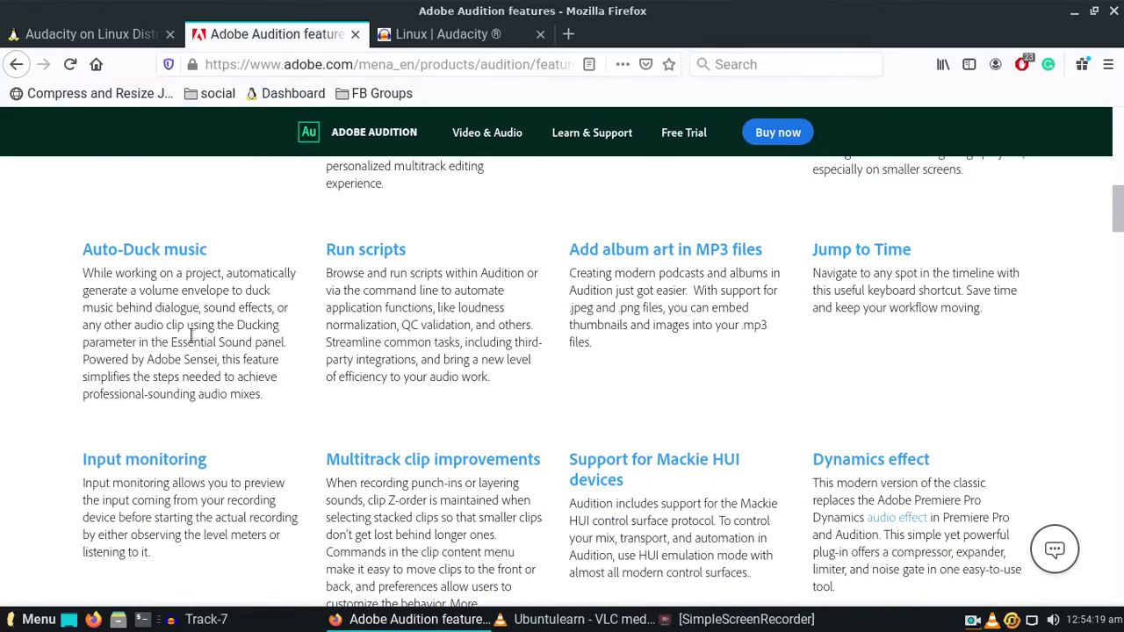
pyautogui.moveTo(184, 307); pyautogui.dragTo(250, 377)
pyautogui.click(145, 209)
# Step: Return to the ubuntulearn.com article and reread its Adobe Audition comparison and the Noise Reduction entry in the features list
pyautogui.click(106, 35)
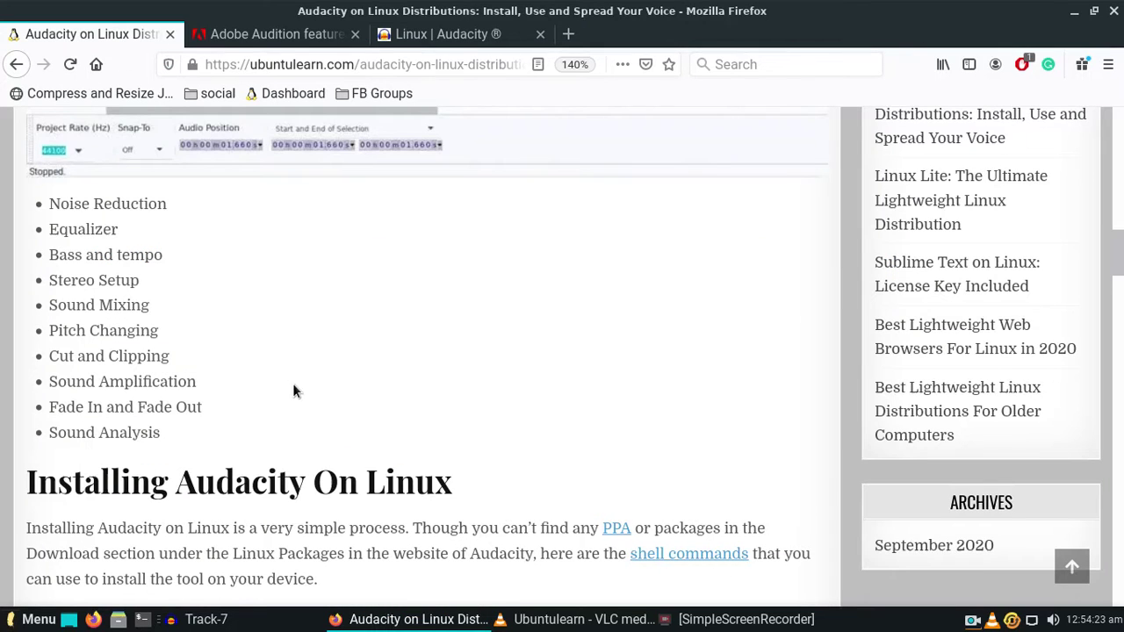
pyautogui.scroll(6, 293, 384)
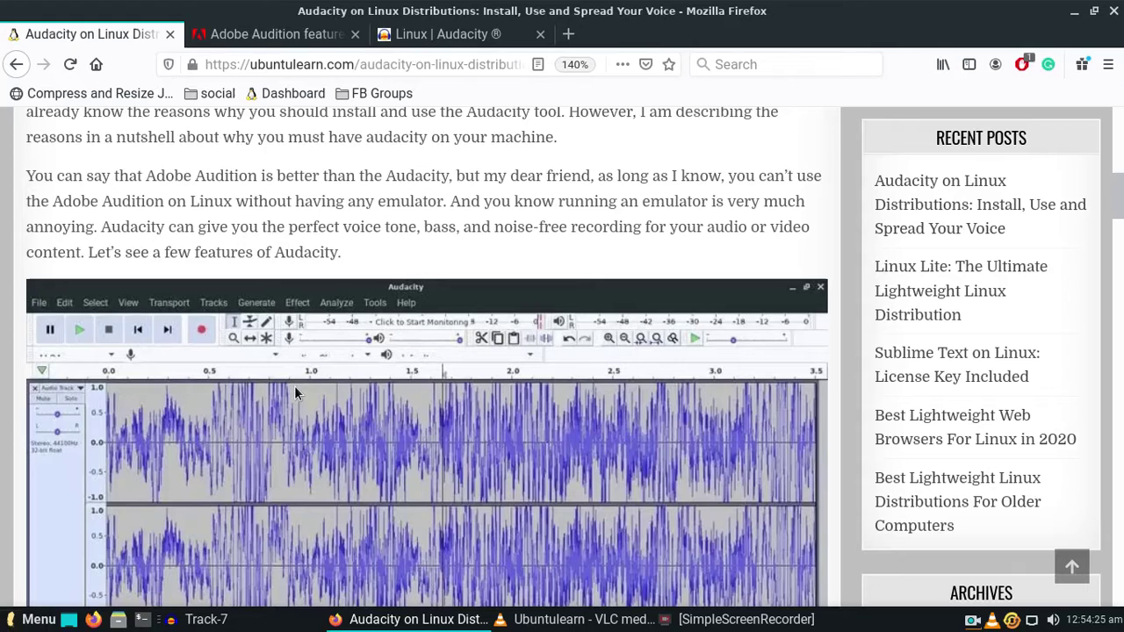
pyautogui.scroll(-6, 295, 392)
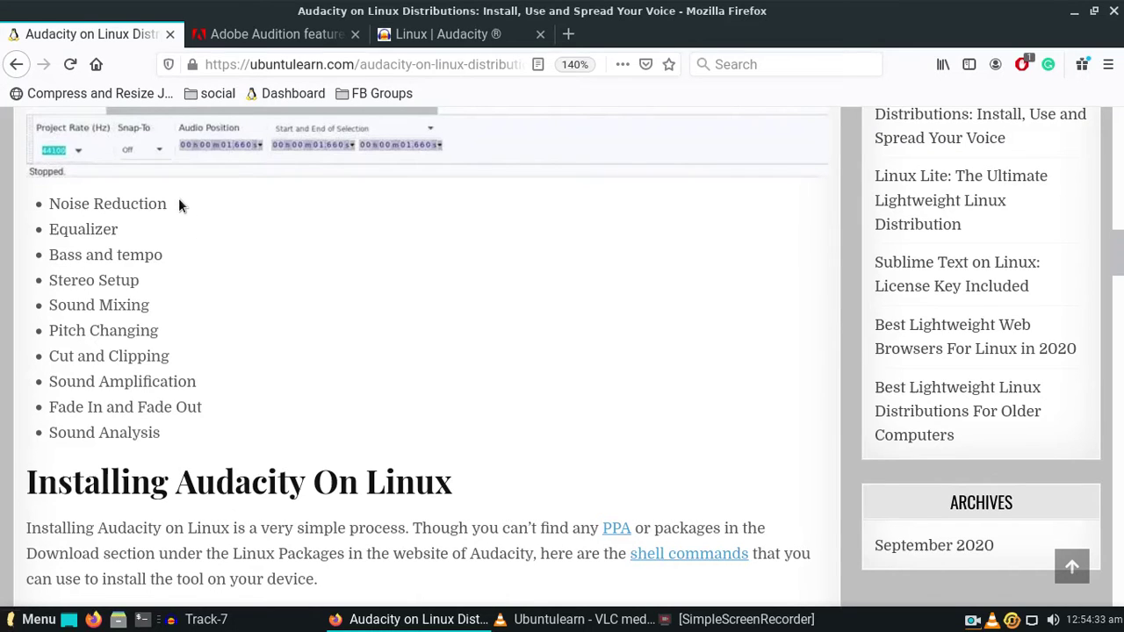
pyautogui.moveTo(182, 202); pyautogui.dragTo(47, 204)
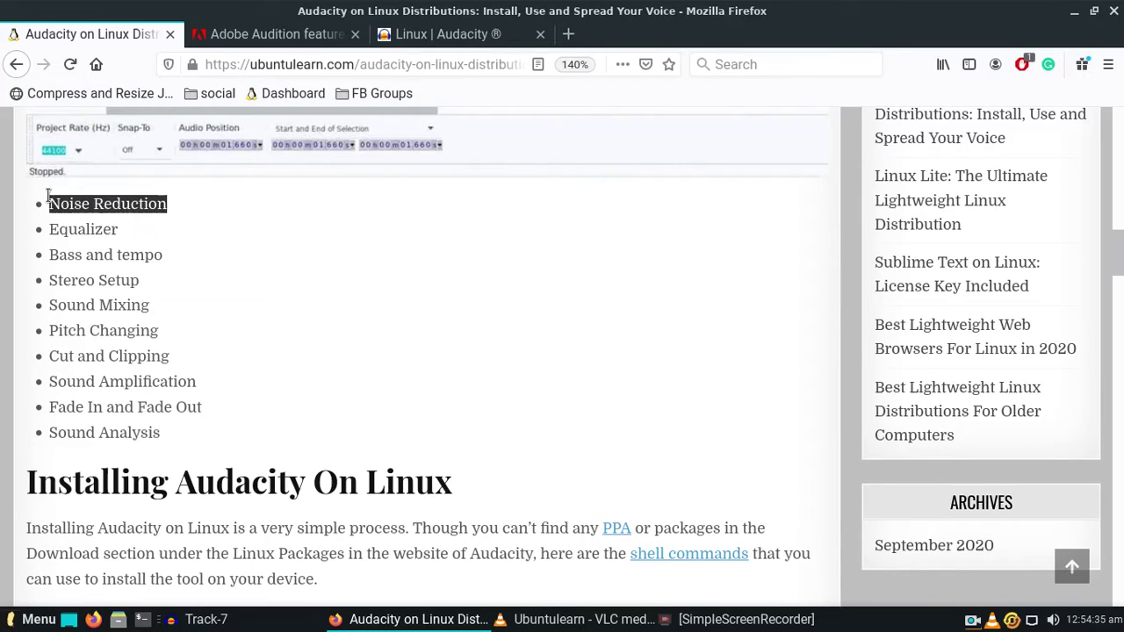
pyautogui.click(159, 231)
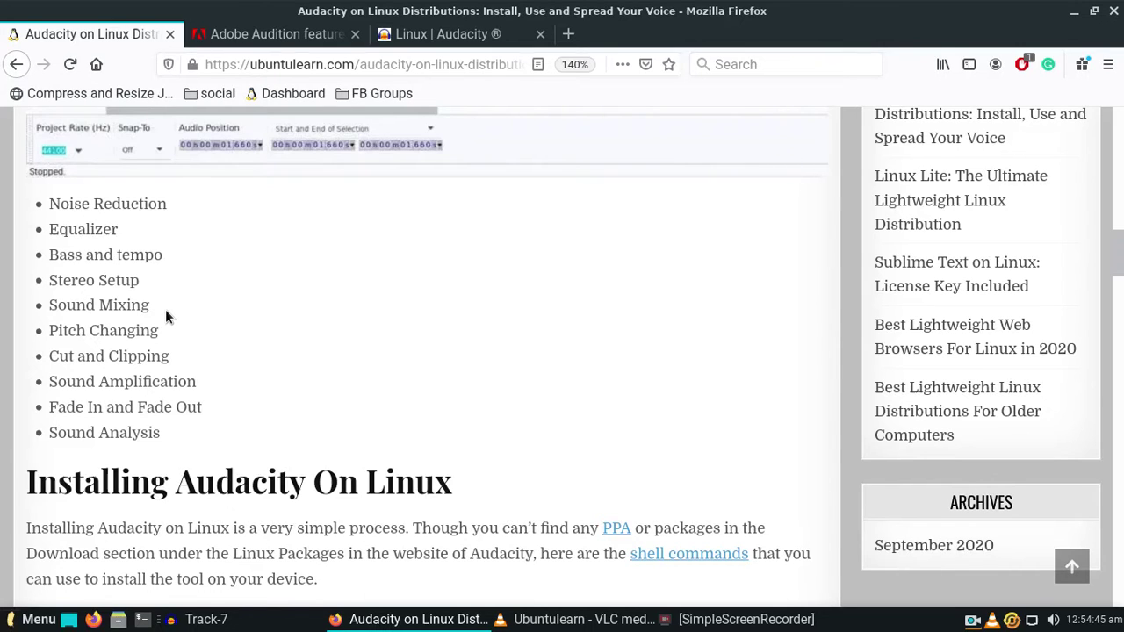
# Step: Enlarge the article to 160% and examine the Fade In and Fade Out and Sound Analysis entries
pyautogui.hotkey('ctrl', '+')
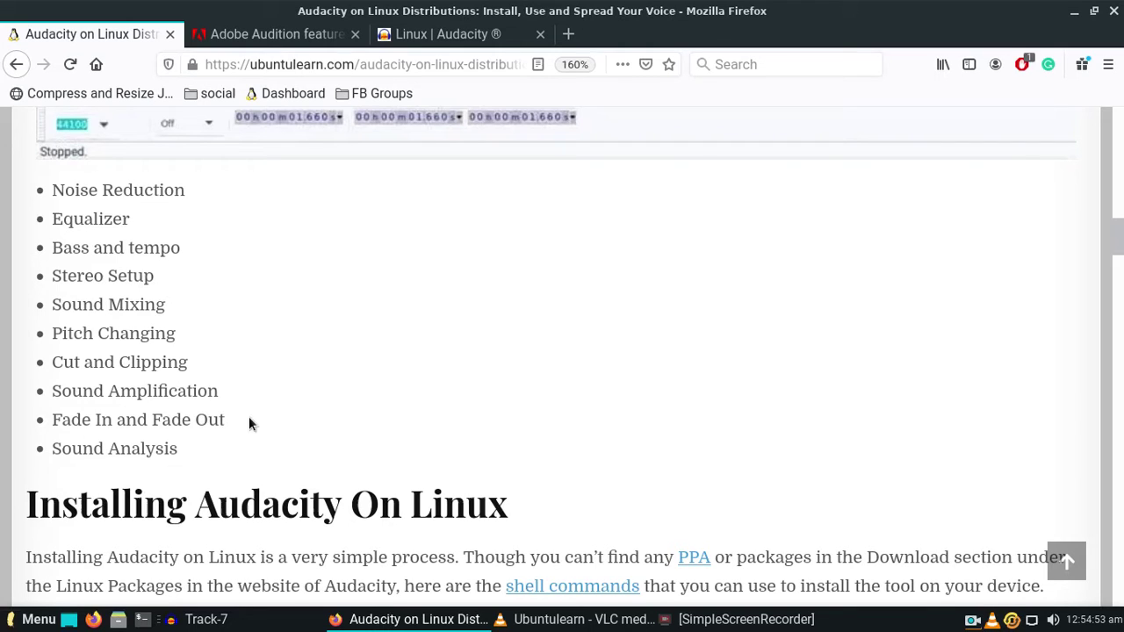
pyautogui.moveTo(248, 424); pyautogui.dragTo(92, 447)
pyautogui.click(158, 420)
pyautogui.click(186, 450)
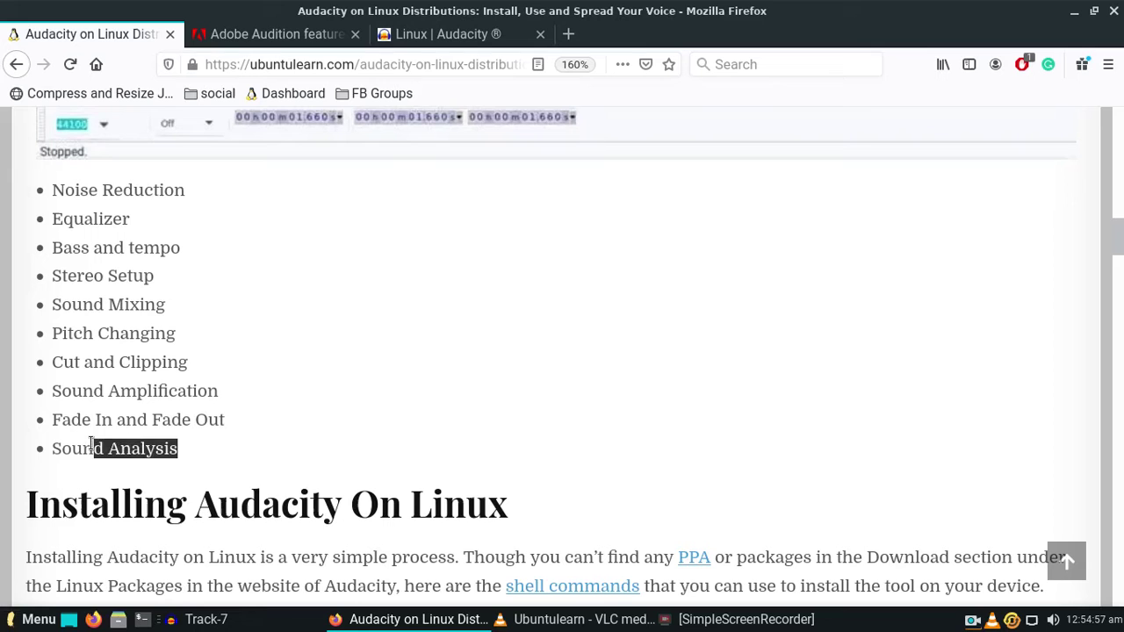
pyautogui.click(92, 446)
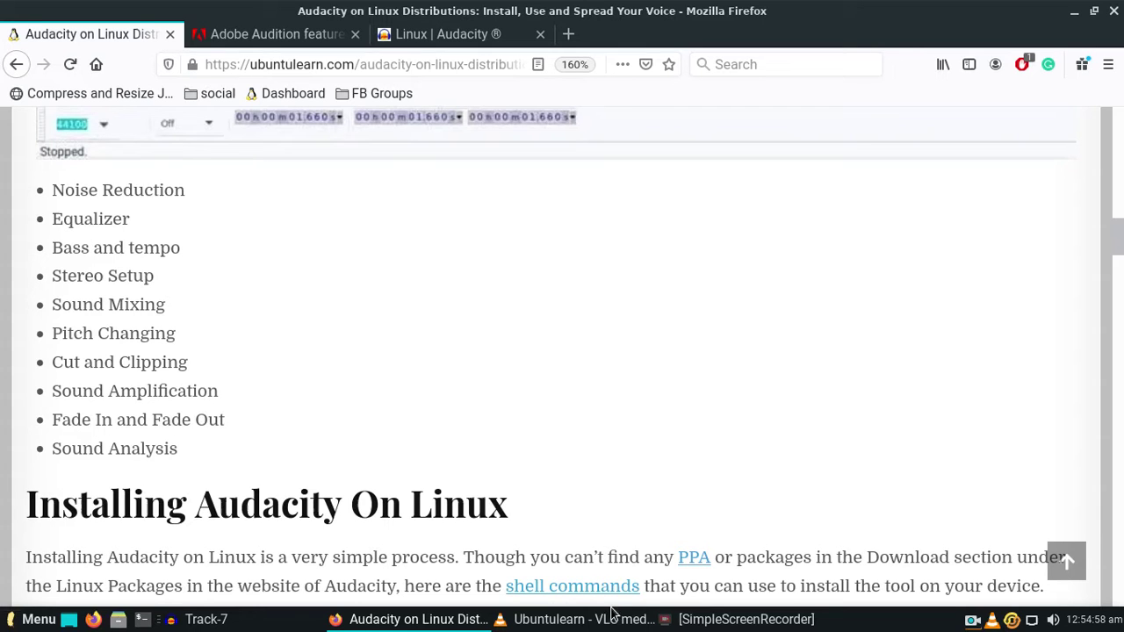
# Step: Switch to Audacity, try the Beat Finder and Contrast analyses on Track-7, and minimize the project window
pyautogui.click(204, 619)
pyautogui.click(436, 34)
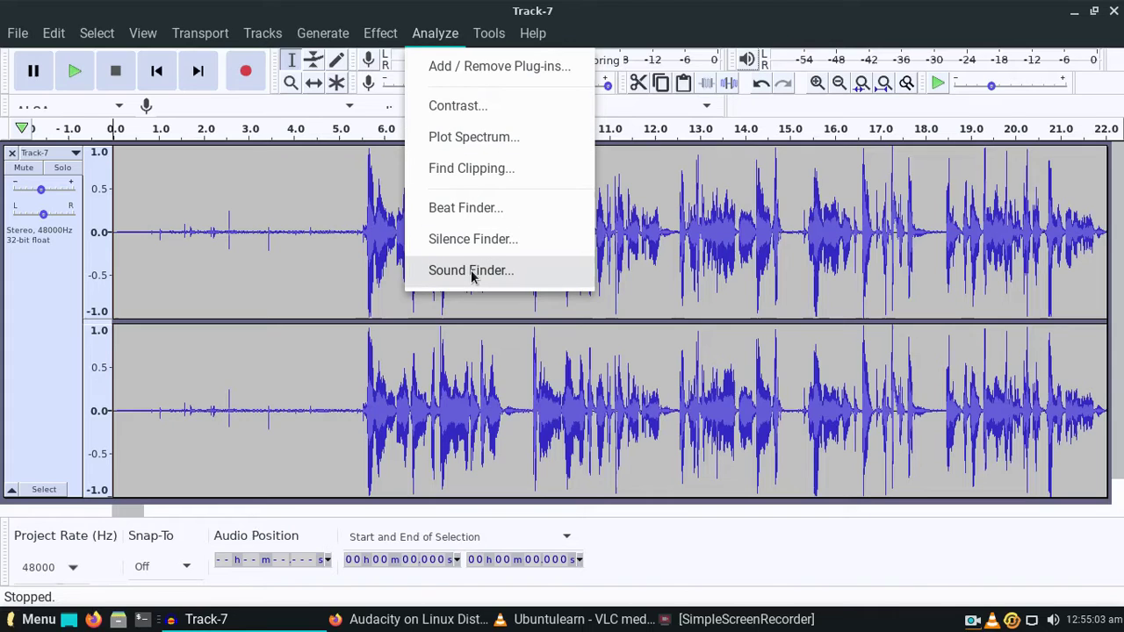
pyautogui.click(459, 211)
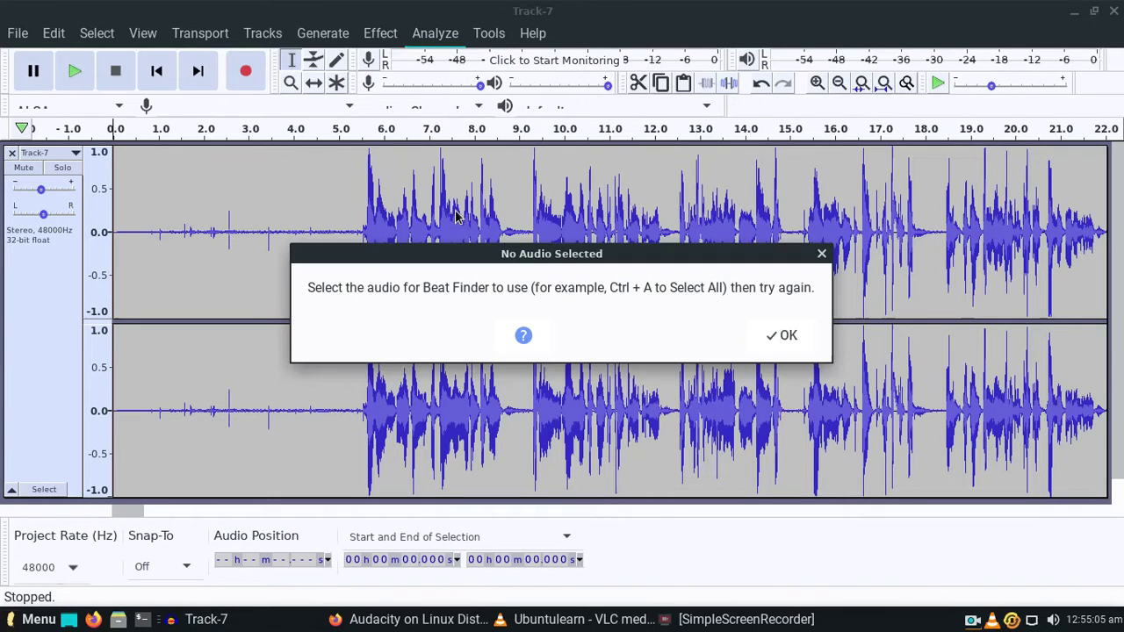
pyautogui.click(790, 335)
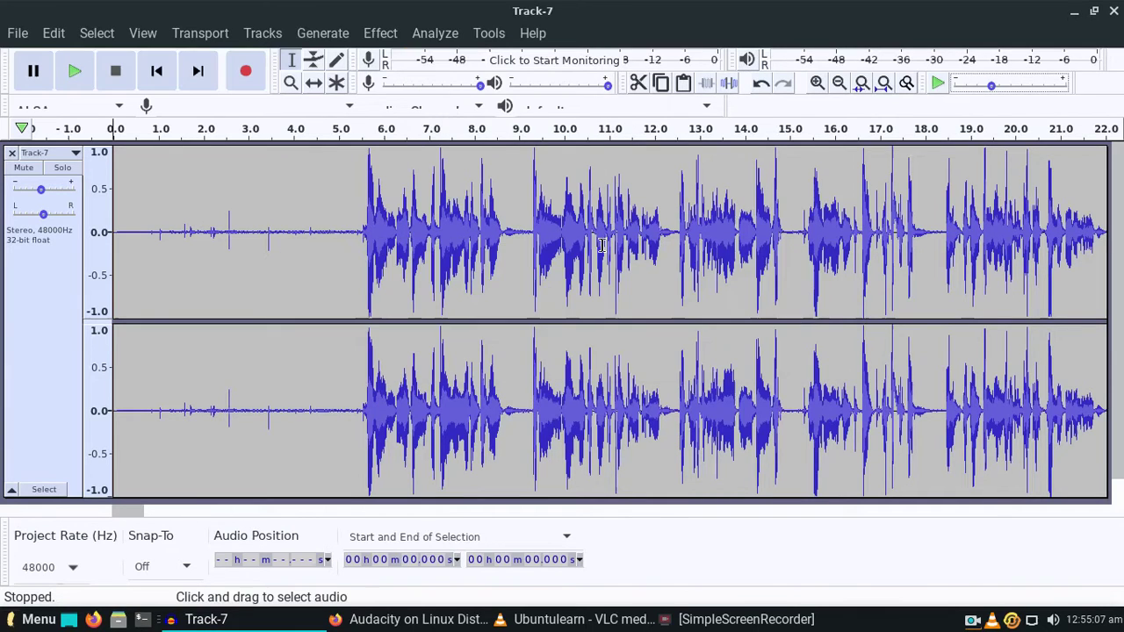
pyautogui.click(429, 35)
pyautogui.click(452, 105)
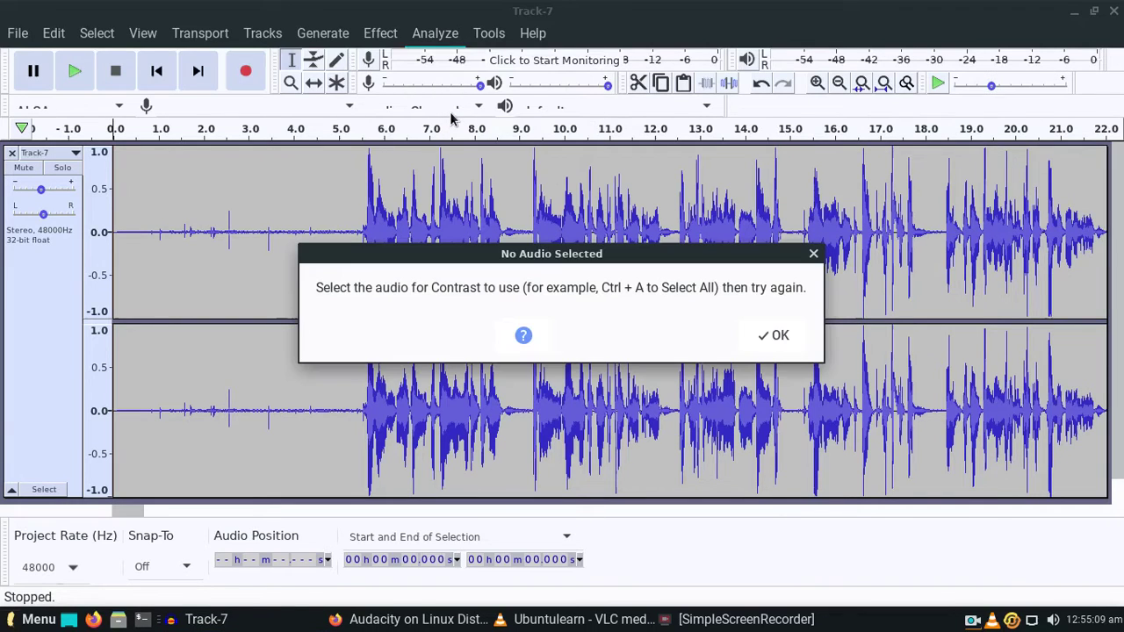
pyautogui.click(780, 338)
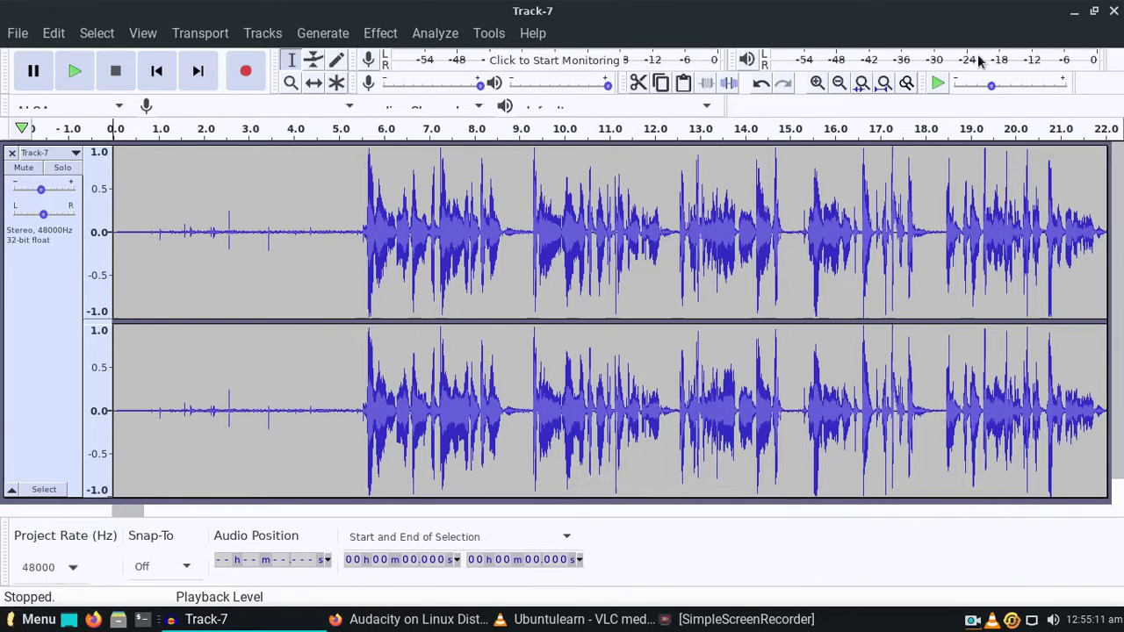
pyautogui.click(1072, 14)
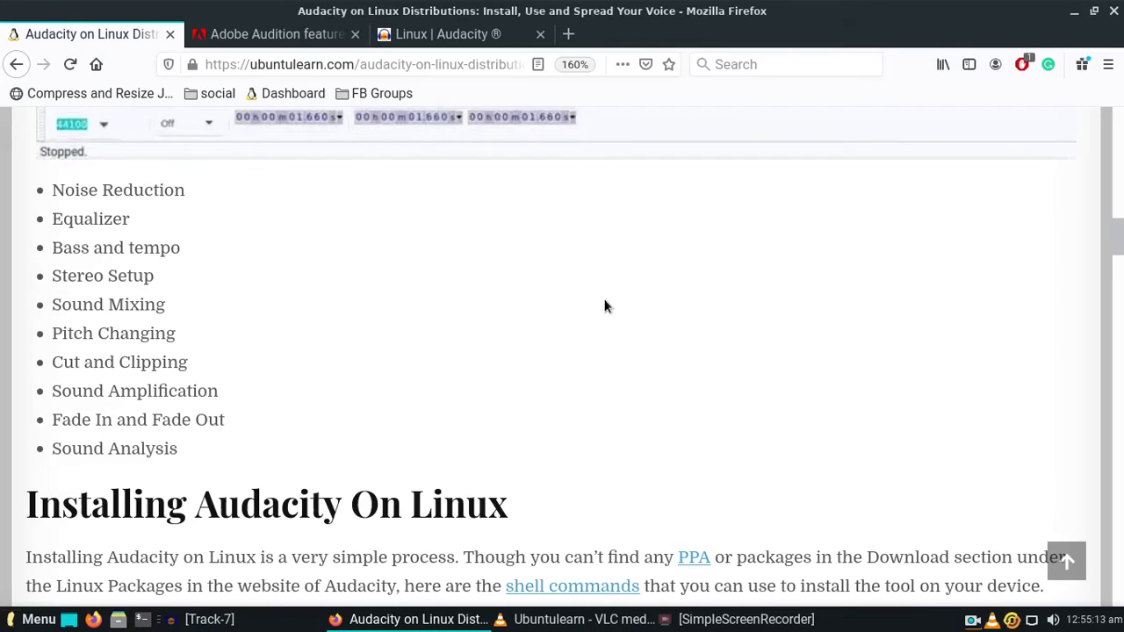
# Step: Read the "Installing Audacity On Linux" section, covering the commands for adding the repository, updating and installing
pyautogui.scroll(-3, 416, 414)
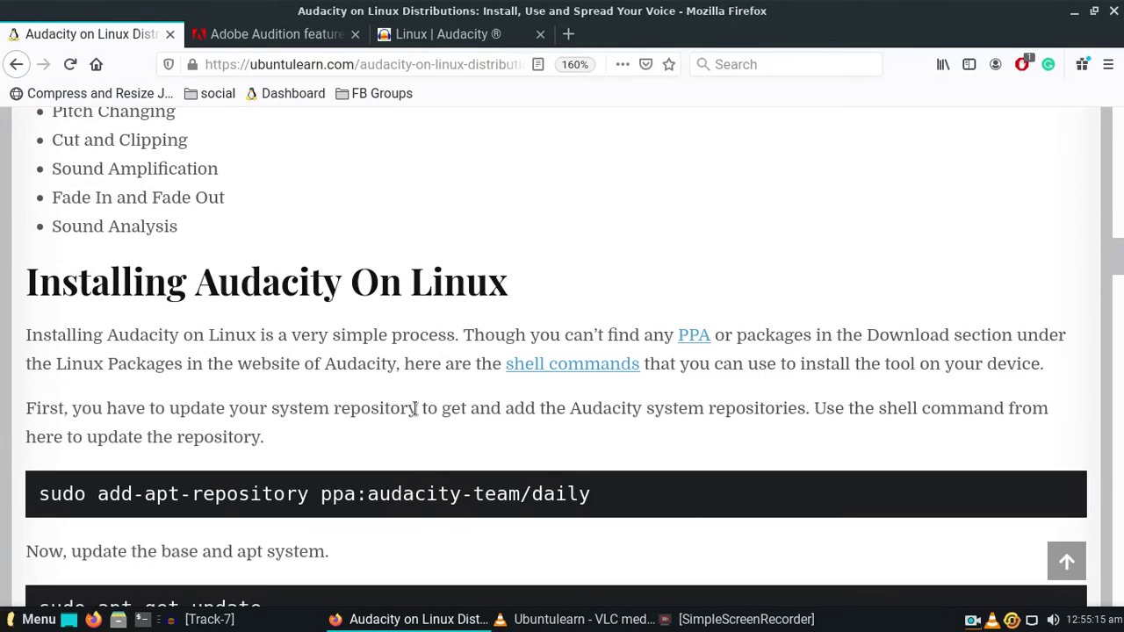
pyautogui.scroll(-2, 415, 407)
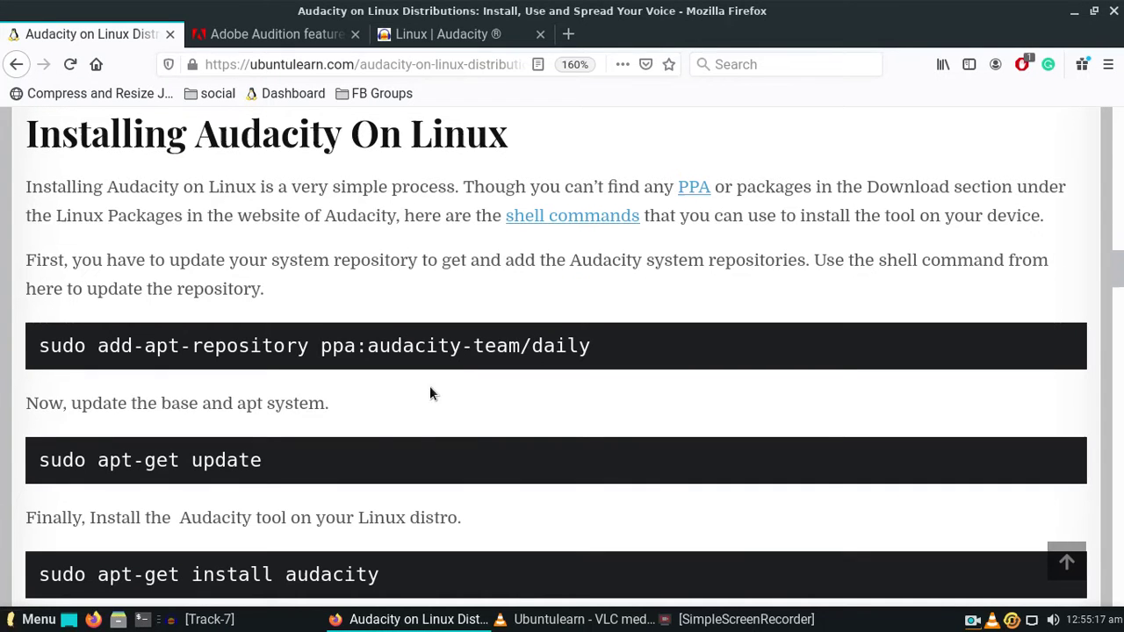
pyautogui.moveTo(603, 345); pyautogui.dragTo(37, 348)
pyautogui.click(36, 349)
pyautogui.moveTo(160, 201); pyautogui.dragTo(334, 198)
pyautogui.click(334, 198)
pyautogui.scroll(-3, 457, 347)
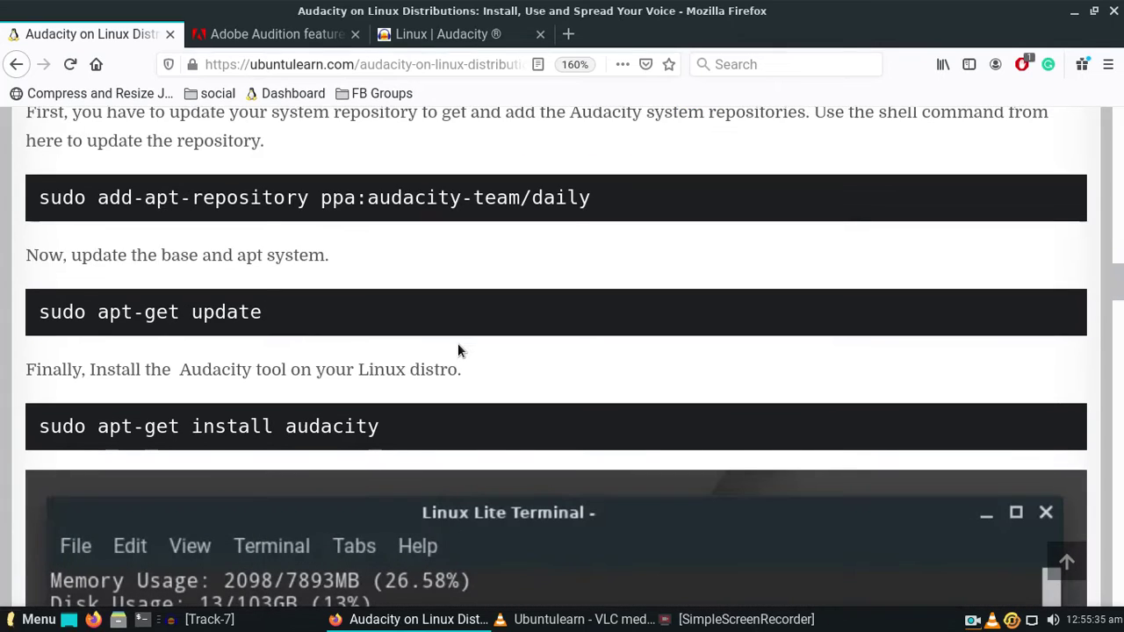
pyautogui.scroll(2, 458, 345)
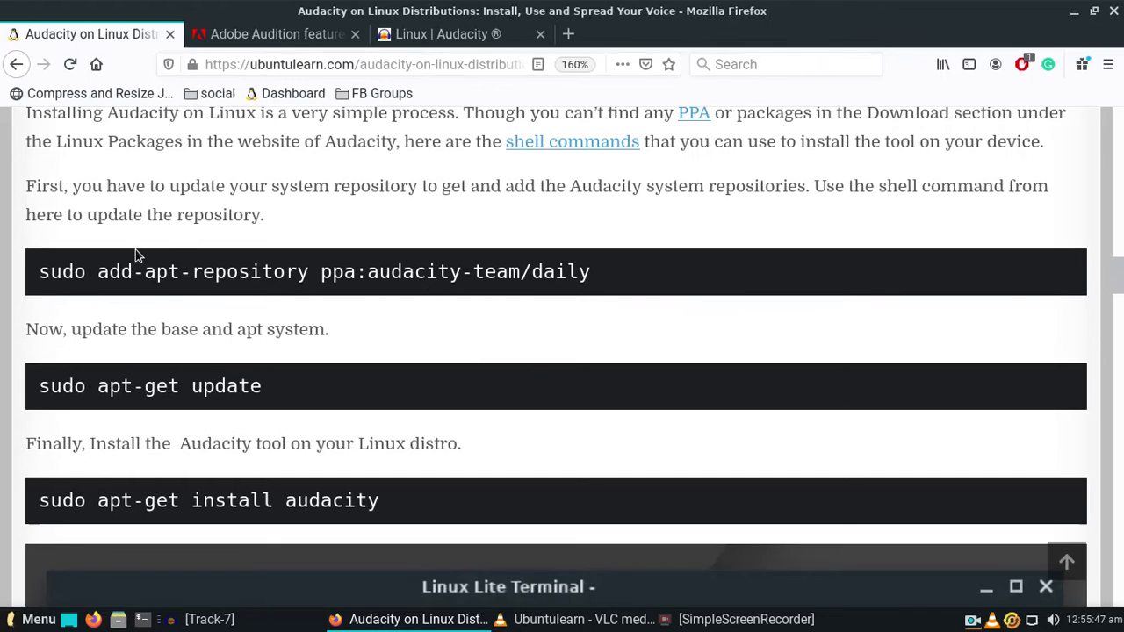
# Step: Copy the command "sudo add-apt-repository ppa:audacity-team/daily" from the article
pyautogui.moveTo(37, 272); pyautogui.dragTo(593, 275)
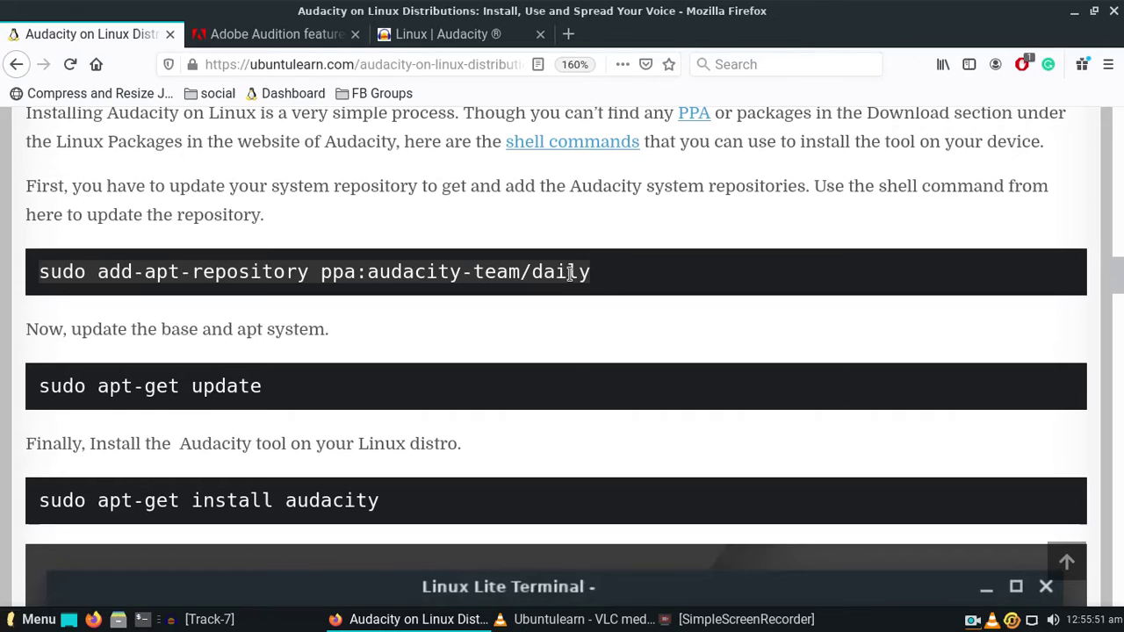
pyautogui.click(617, 281)
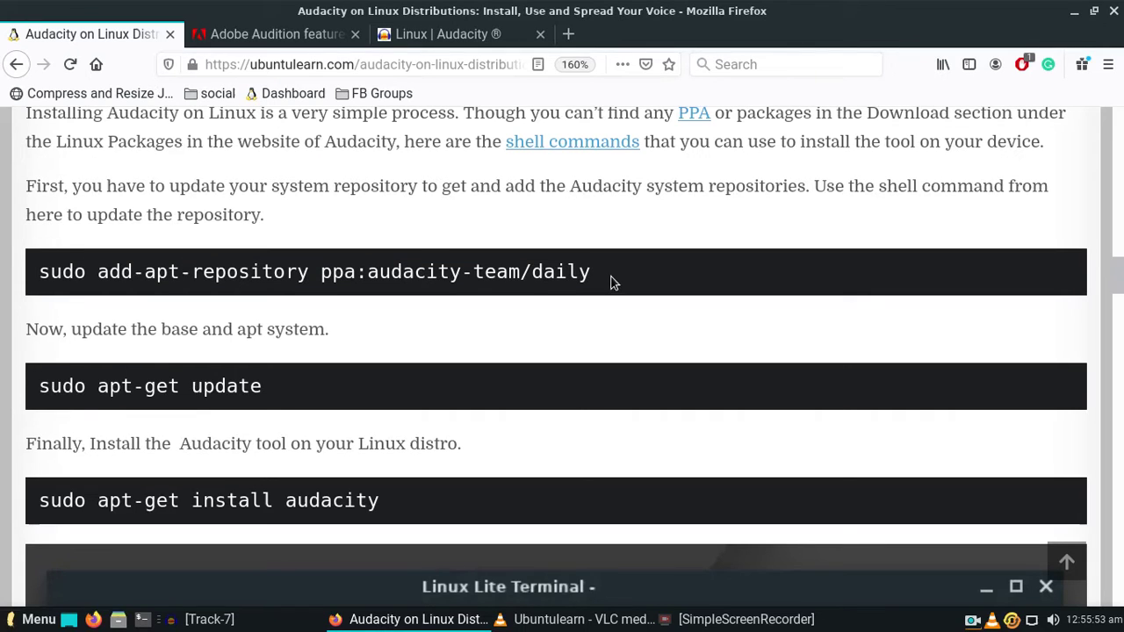
pyautogui.moveTo(607, 281); pyautogui.dragTo(40, 272)
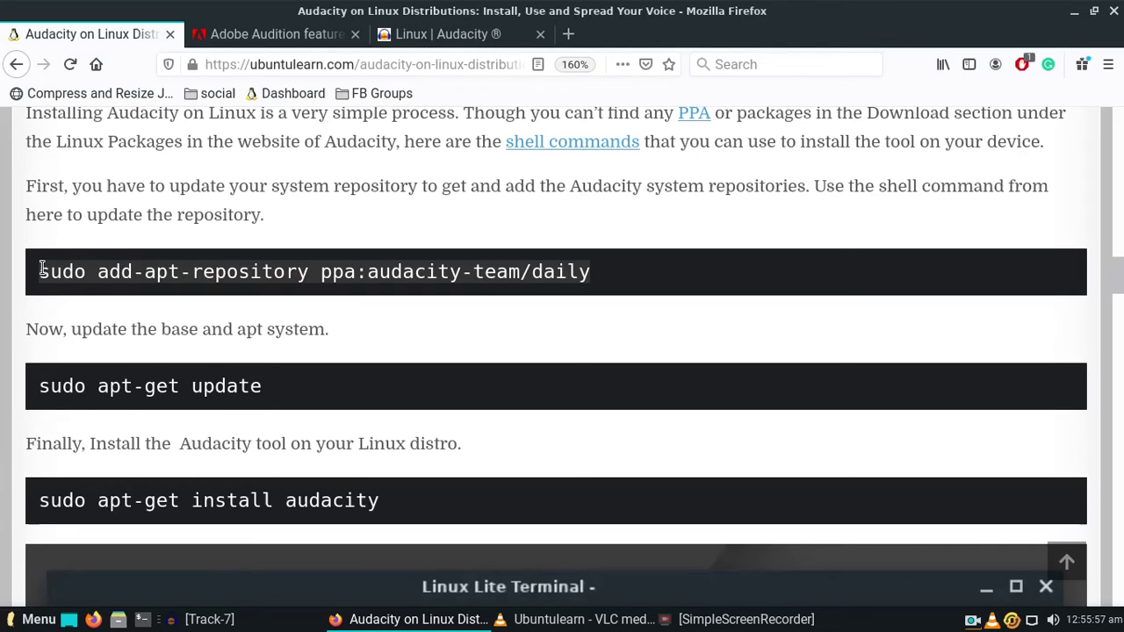
pyautogui.rightClick(101, 278)
pyautogui.click(102, 279)
# Step: Open a terminal, run "sudo add-apt-repository ppa:audacity-team/daily", enter the sudo password and confirm adding the PPA
pyautogui.click(145, 619)
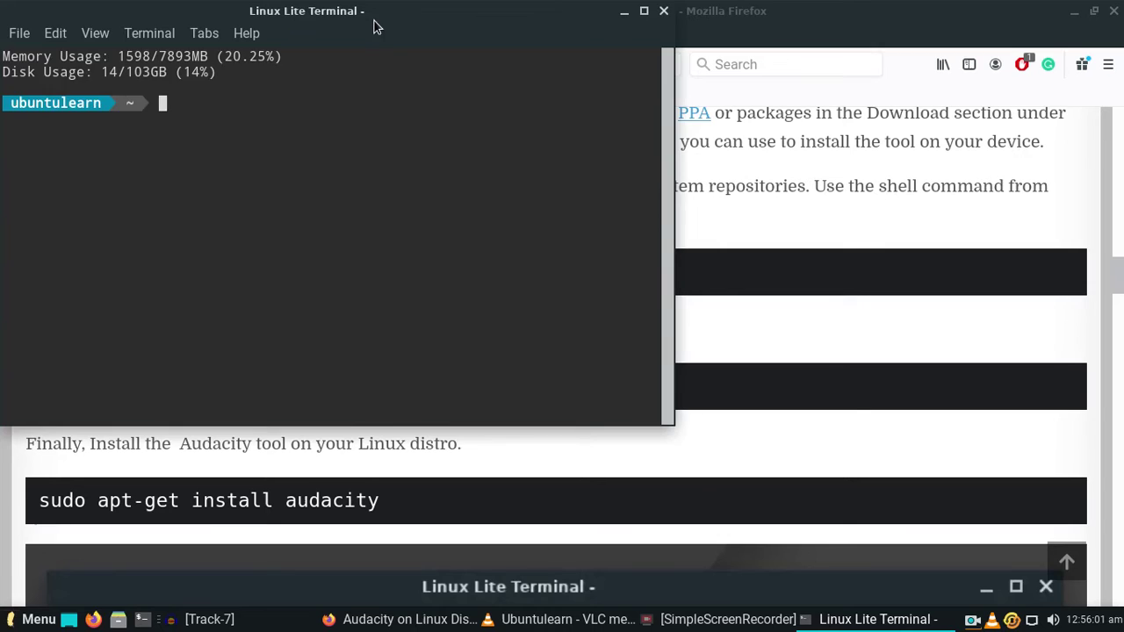
pyautogui.moveTo(371, 25); pyautogui.dragTo(563, 88)
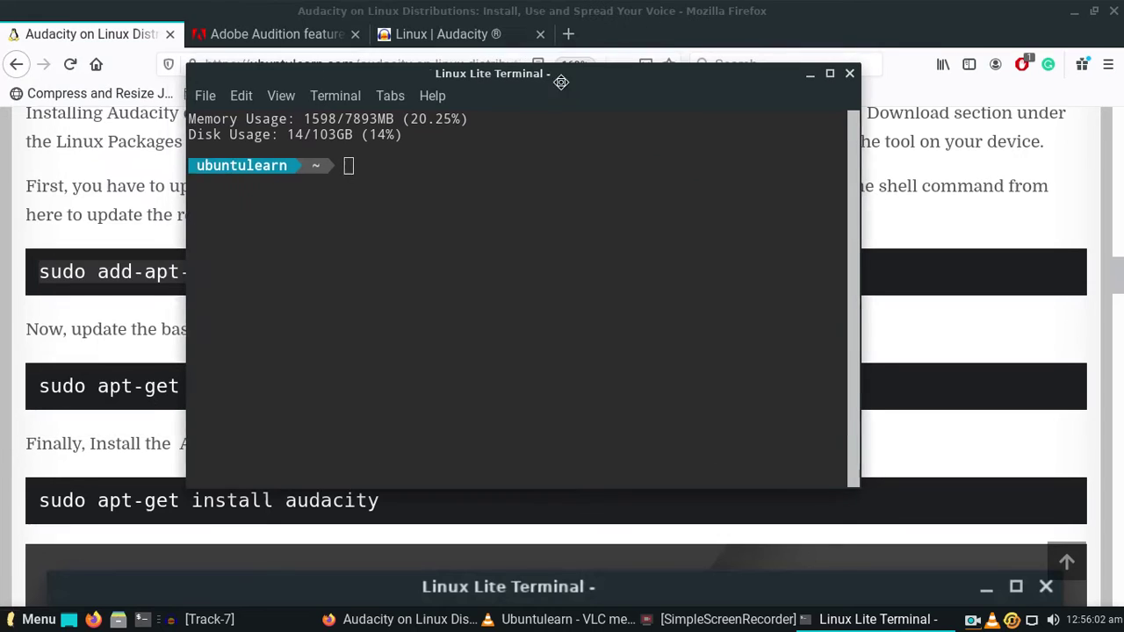
pyautogui.rightClick(350, 172)
pyautogui.click(384, 319)
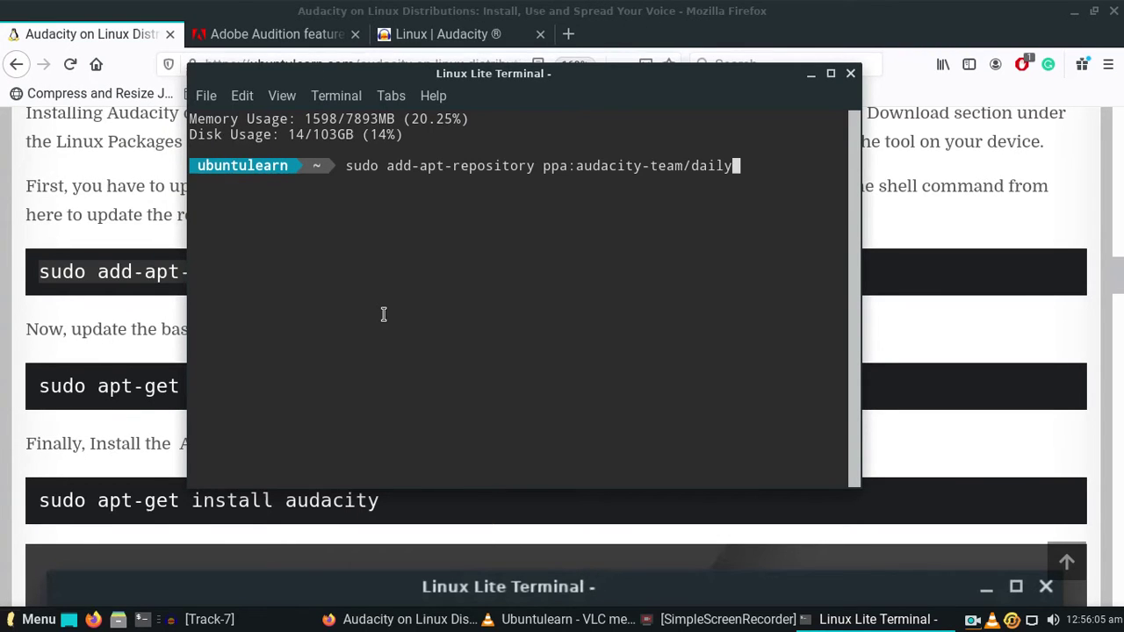
pyautogui.press('Return')
pyautogui.press('Return')
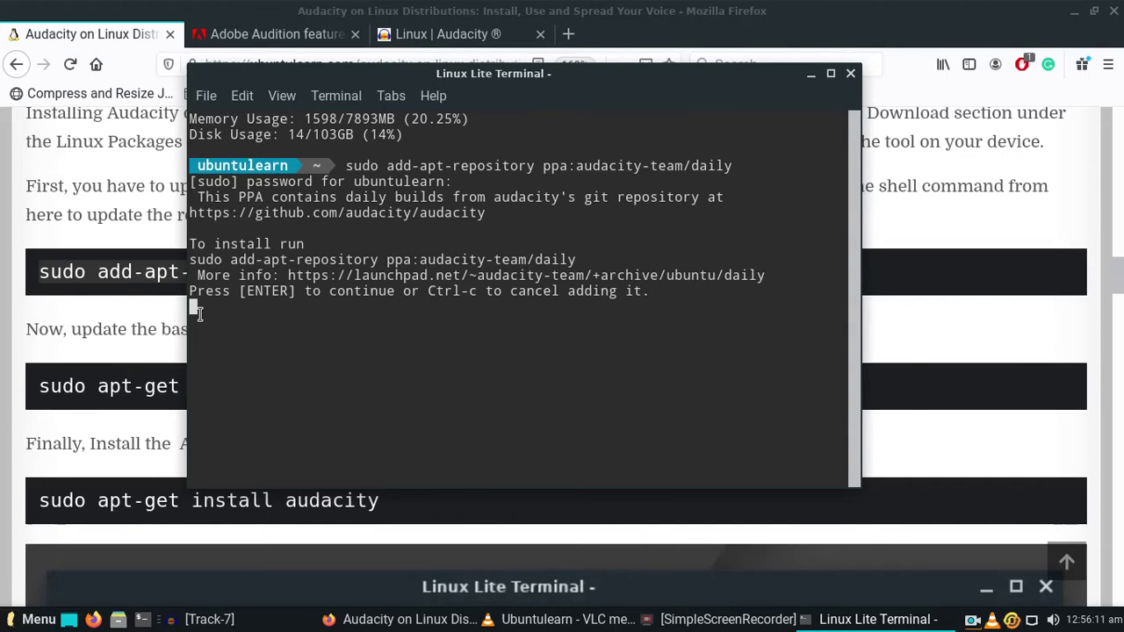
pyautogui.press('Return')
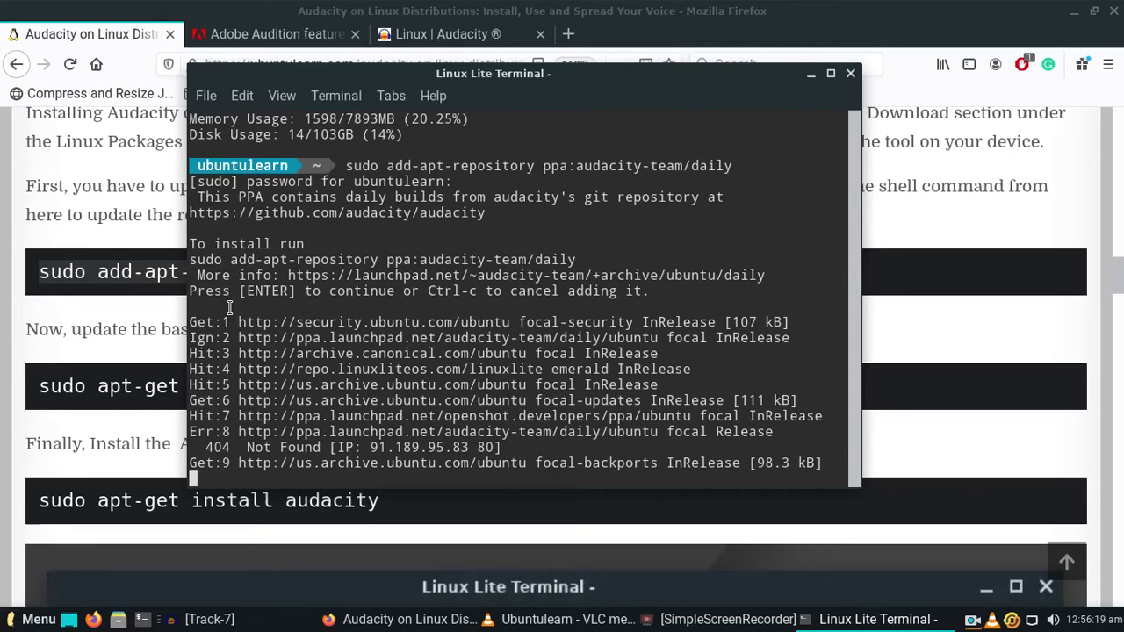
# Step: Copy the command "sudo apt-get install audacity" from the article
pyautogui.click(143, 392)
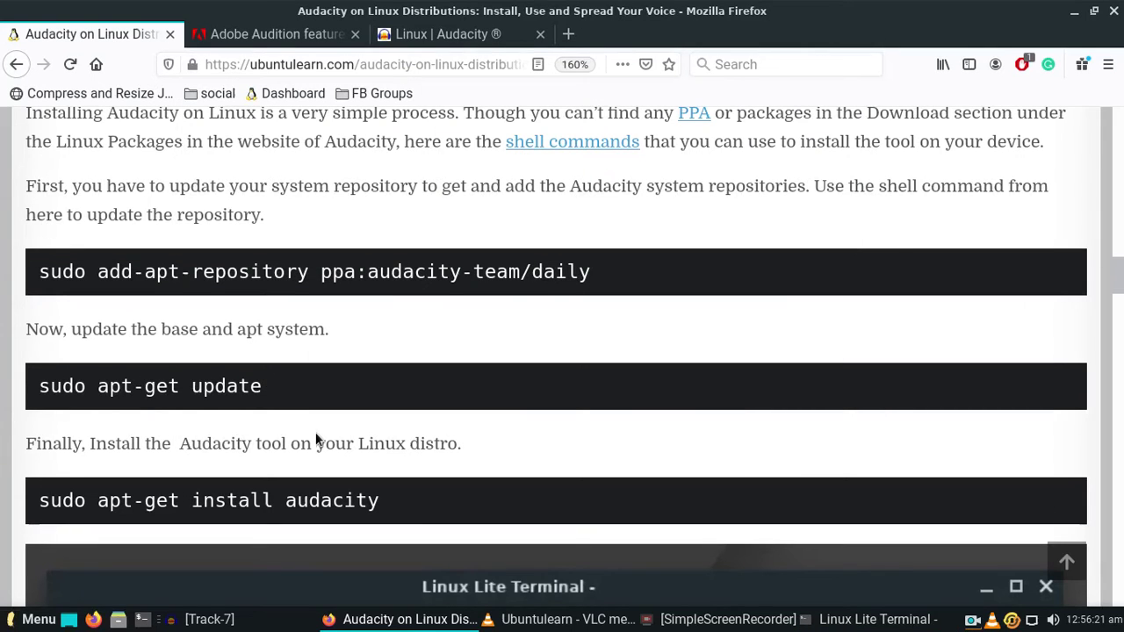
pyautogui.moveTo(396, 498); pyautogui.dragTo(30, 501)
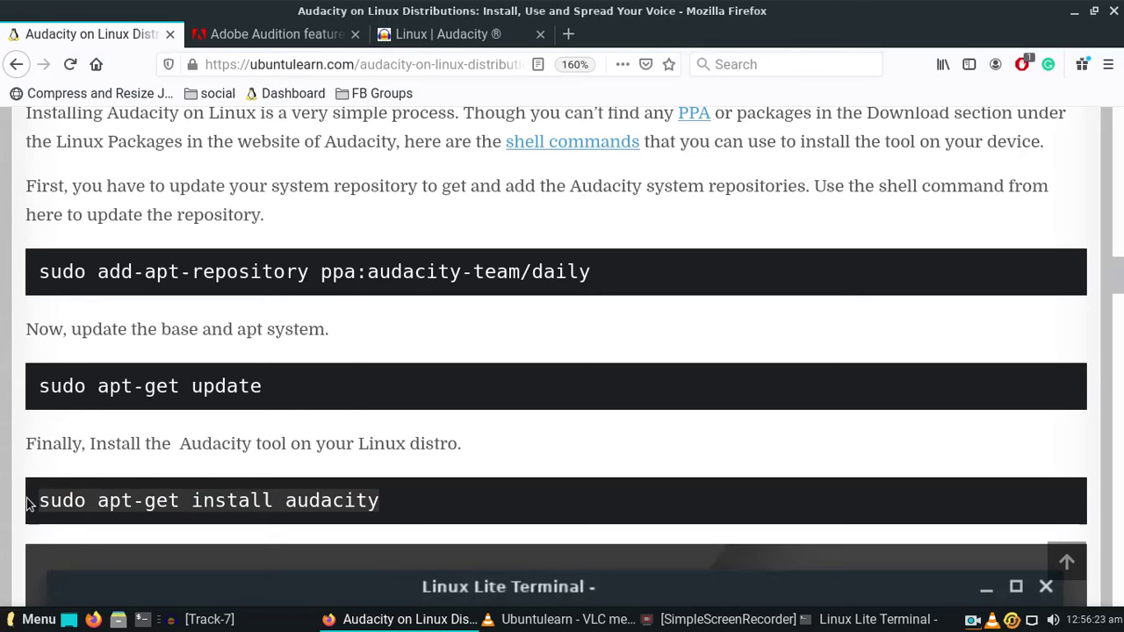
pyautogui.rightClick(86, 500)
pyautogui.click(131, 273)
# Step: Open a second terminal, run the copied command "sudo apt-get install audacity" and enter the sudo password
pyautogui.click(142, 619)
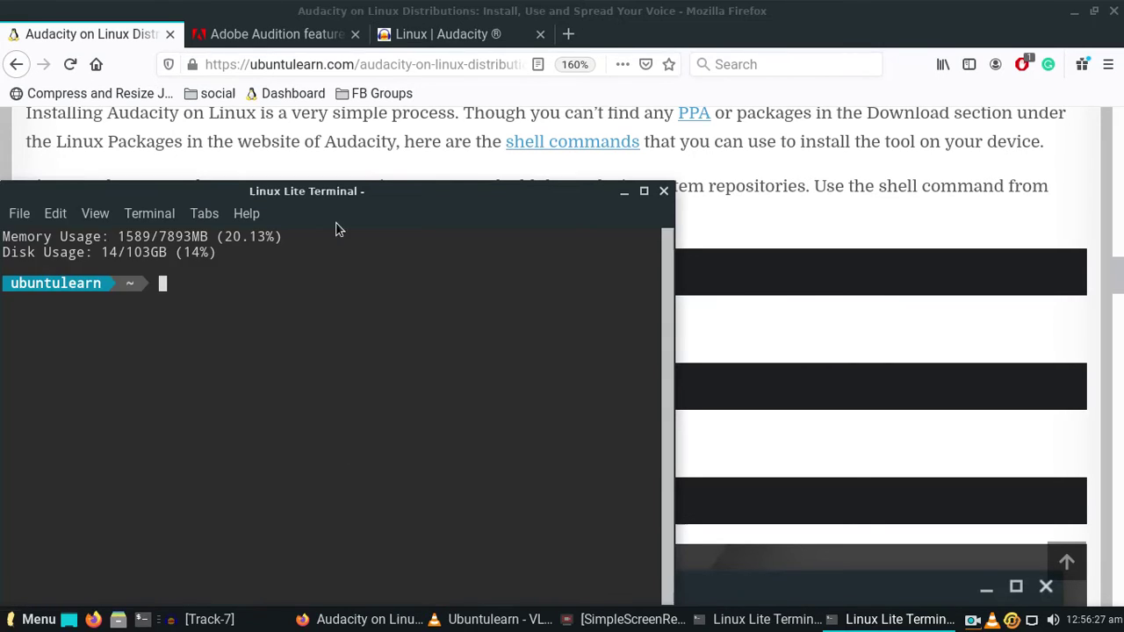
pyautogui.moveTo(339, 195); pyautogui.dragTo(593, 72)
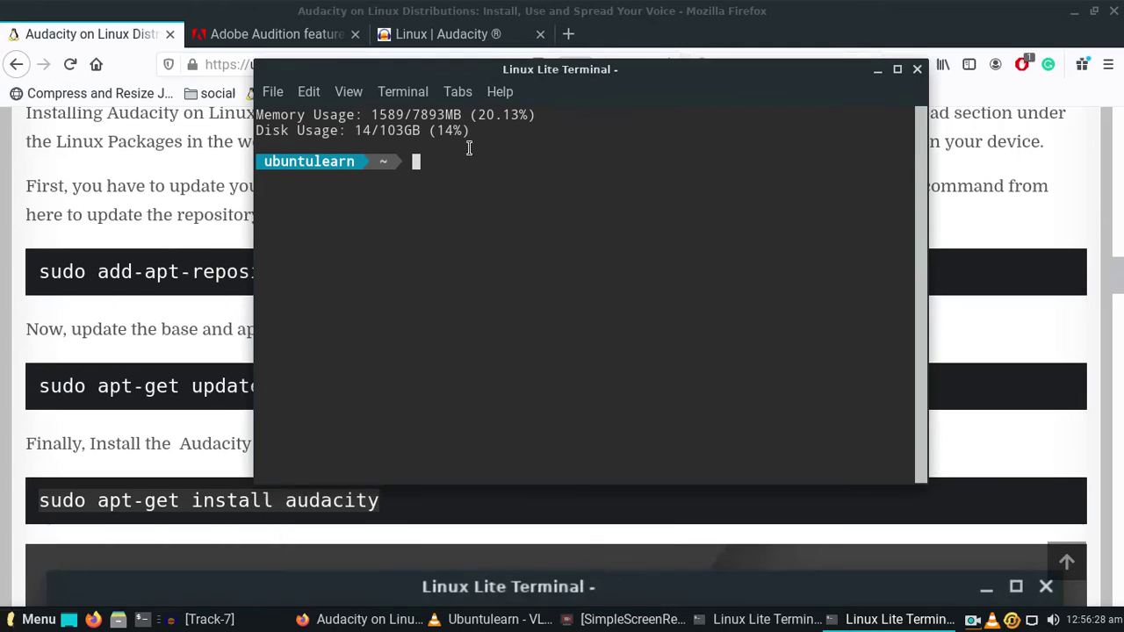
pyautogui.rightClick(417, 163)
pyautogui.click(451, 304)
pyautogui.press('Return')
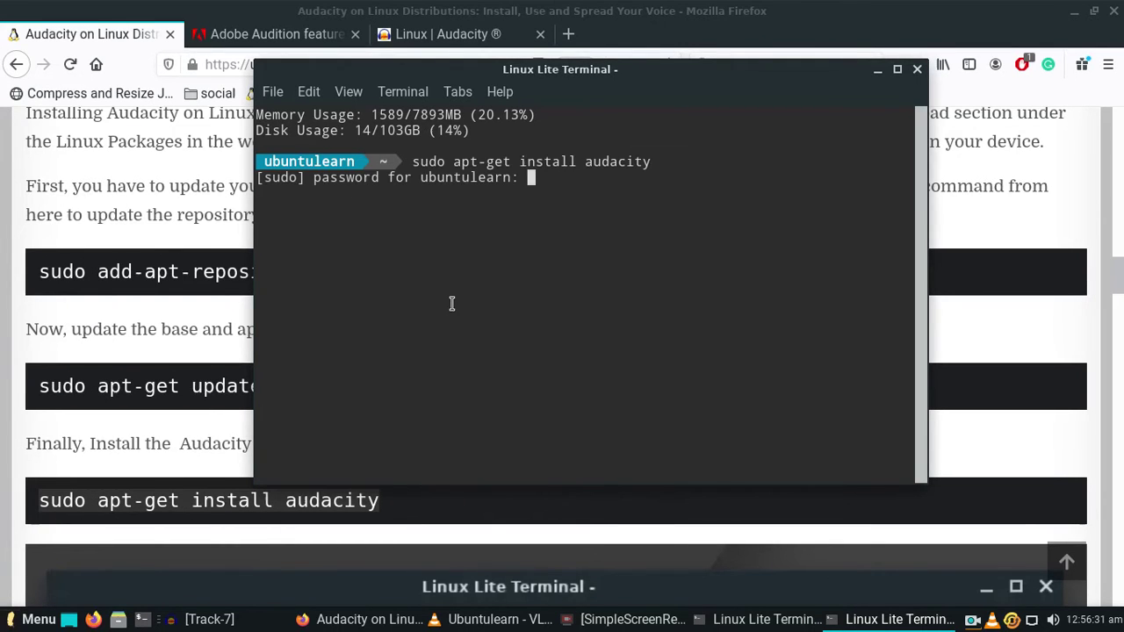
pyautogui.press('Return')
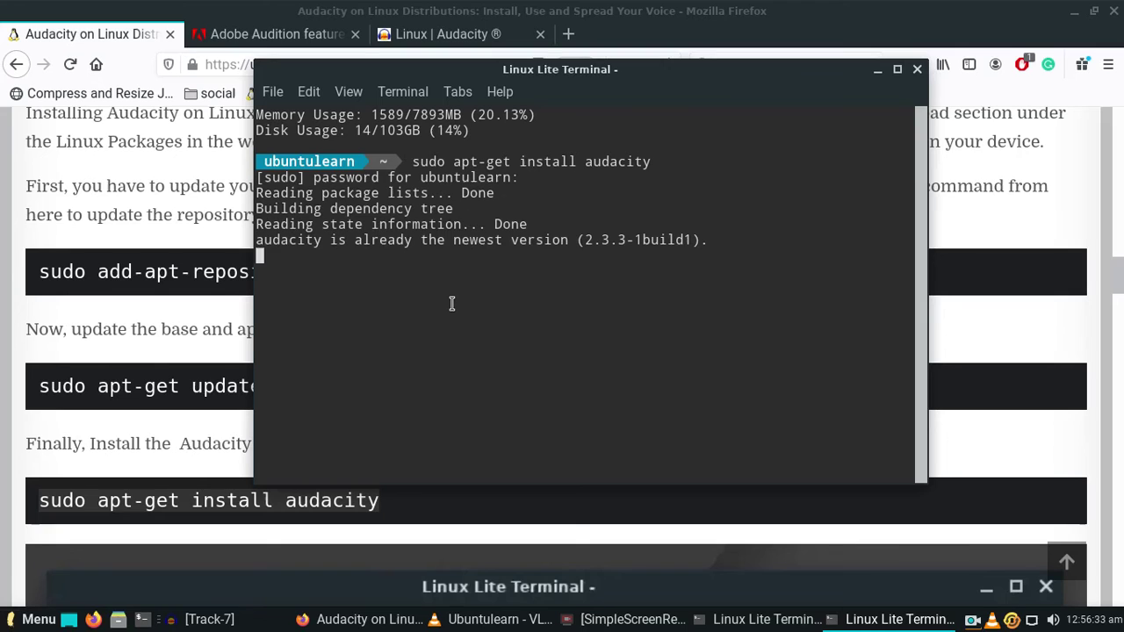
# Step: Check the final lines of the apt-get install output and close that terminal window
pyautogui.moveTo(762, 256); pyautogui.dragTo(352, 243)
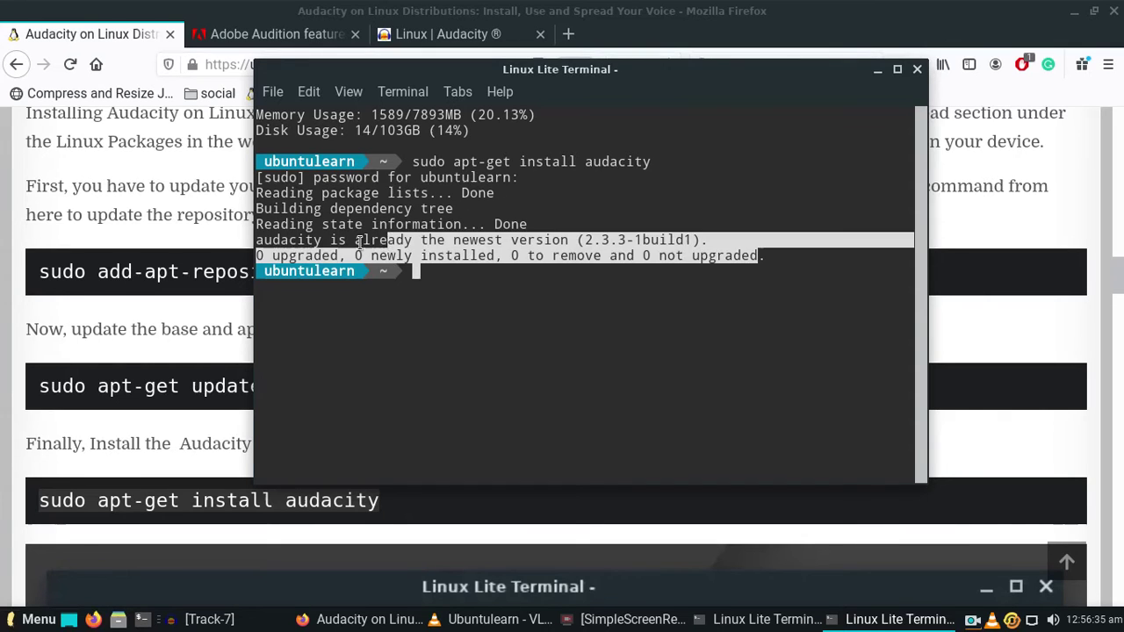
pyautogui.click(317, 243)
pyautogui.click(916, 69)
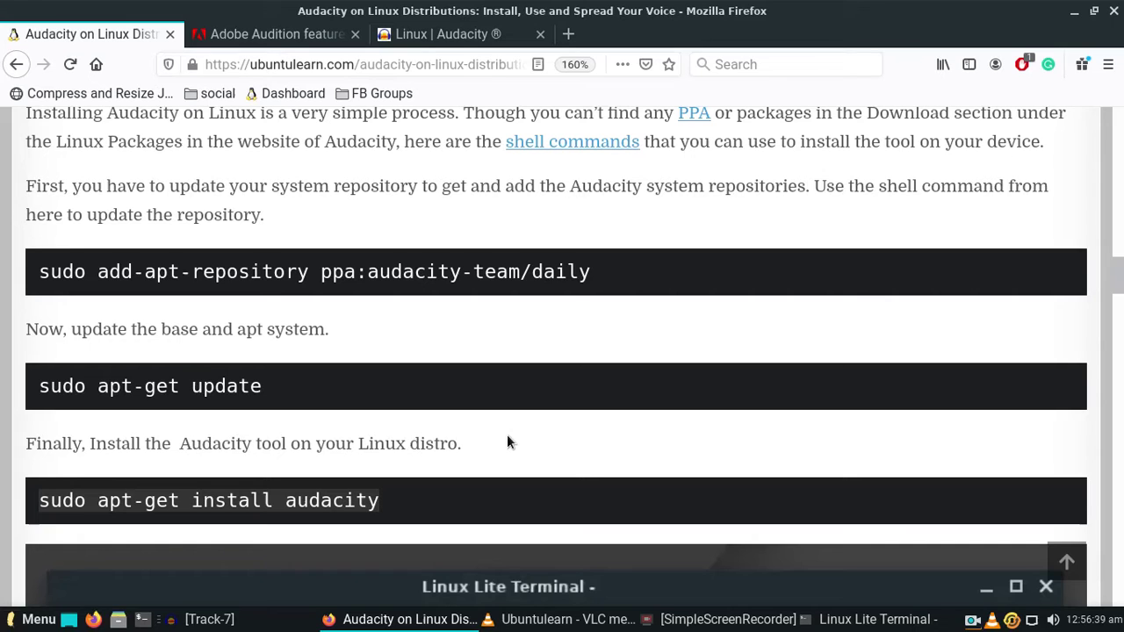
# Step: Read the article from the install command on to the section "Using Audacity on Linux for the First Time?"
pyautogui.scroll(-1, 507, 437)
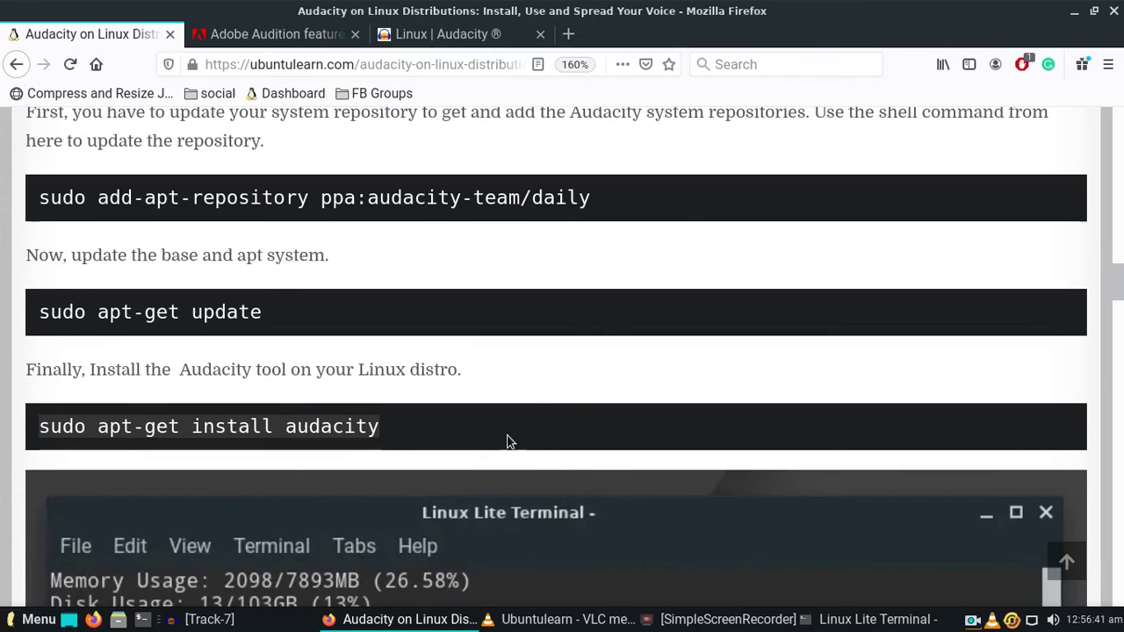
pyautogui.scroll(-4, 508, 442)
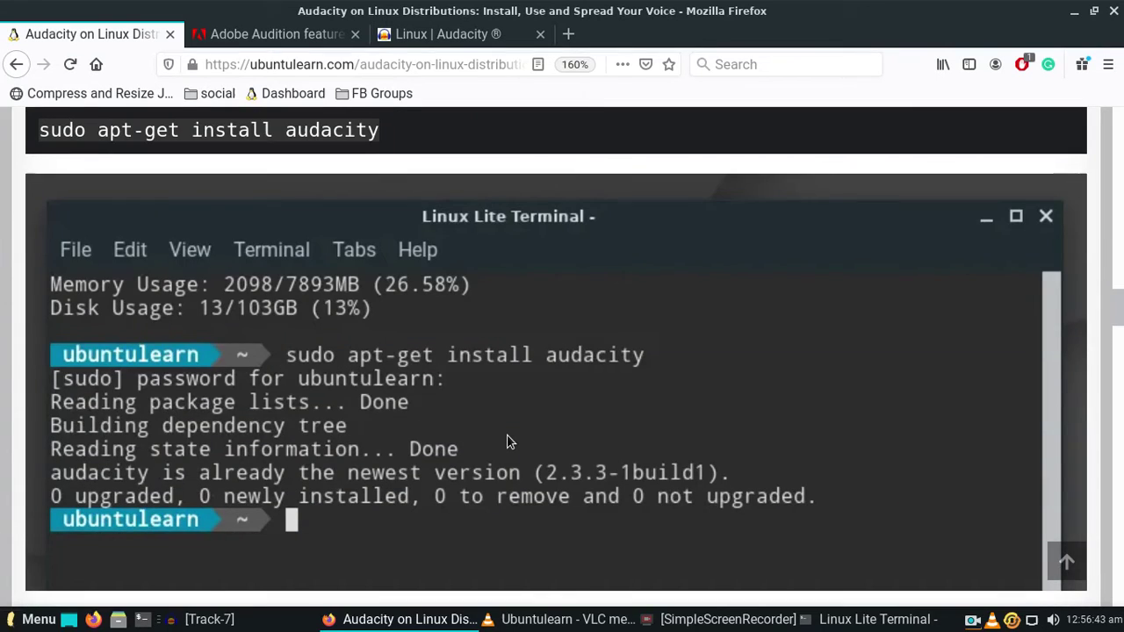
pyautogui.scroll(-2, 507, 442)
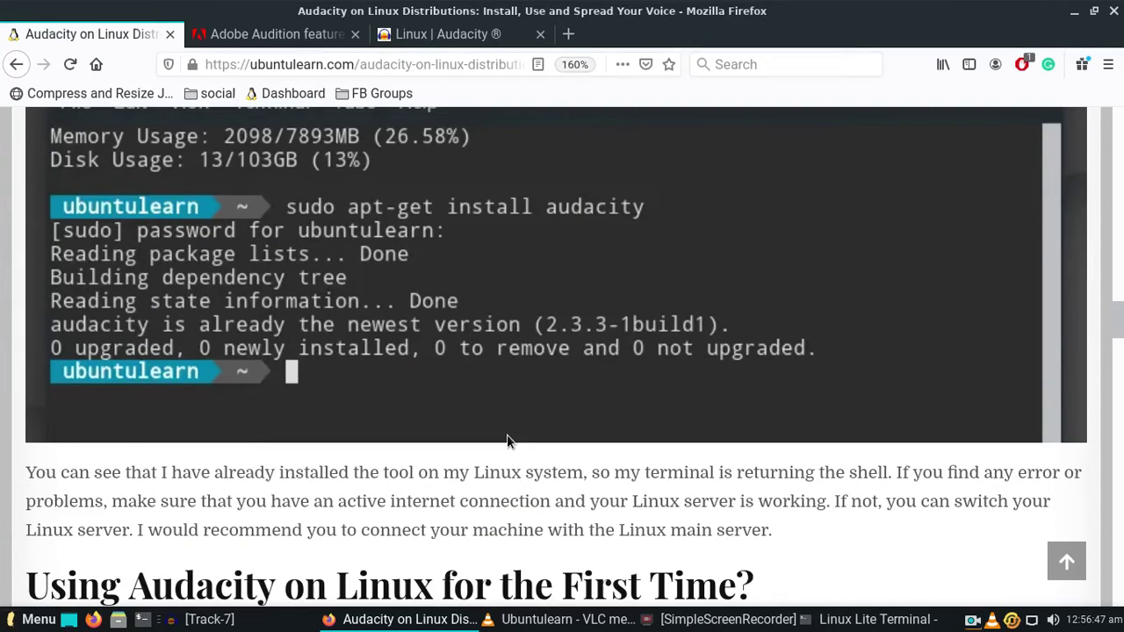
pyautogui.scroll(-1, 506, 441)
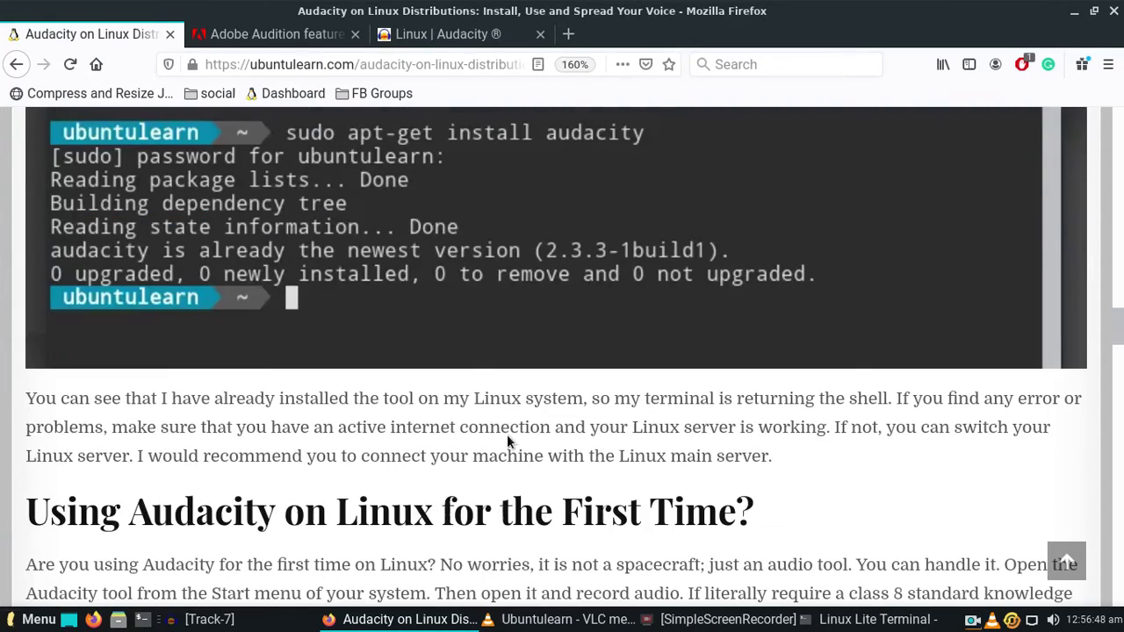
# Step: Switch to Audacity and delete about the first 5.14 seconds of Track-7
pyautogui.click(217, 620)
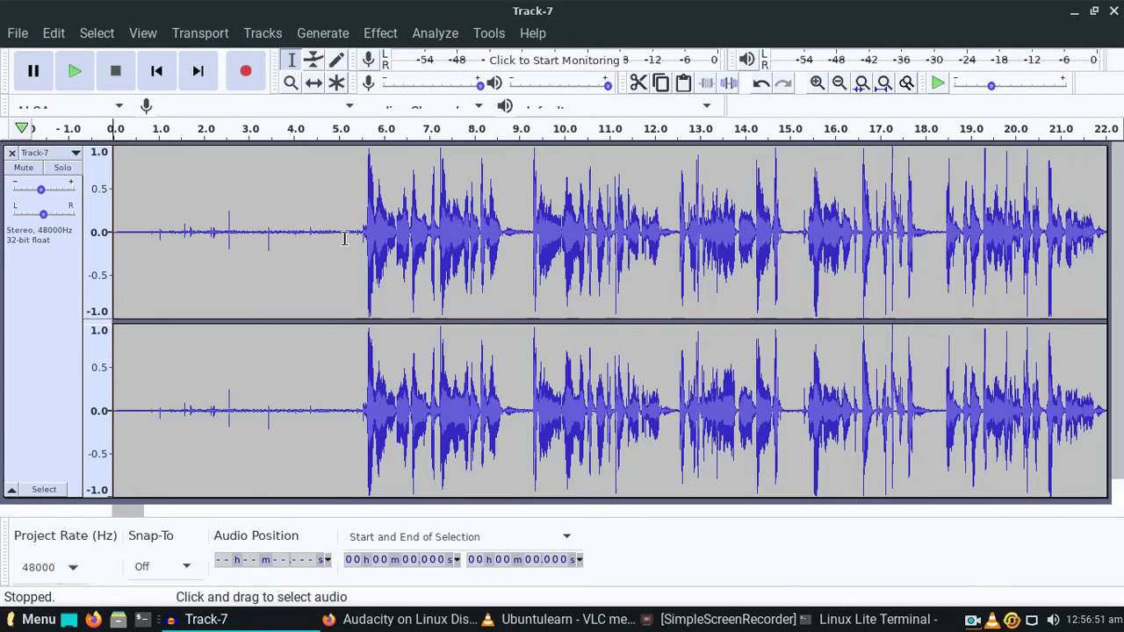
pyautogui.moveTo(345, 237); pyautogui.dragTo(98, 243)
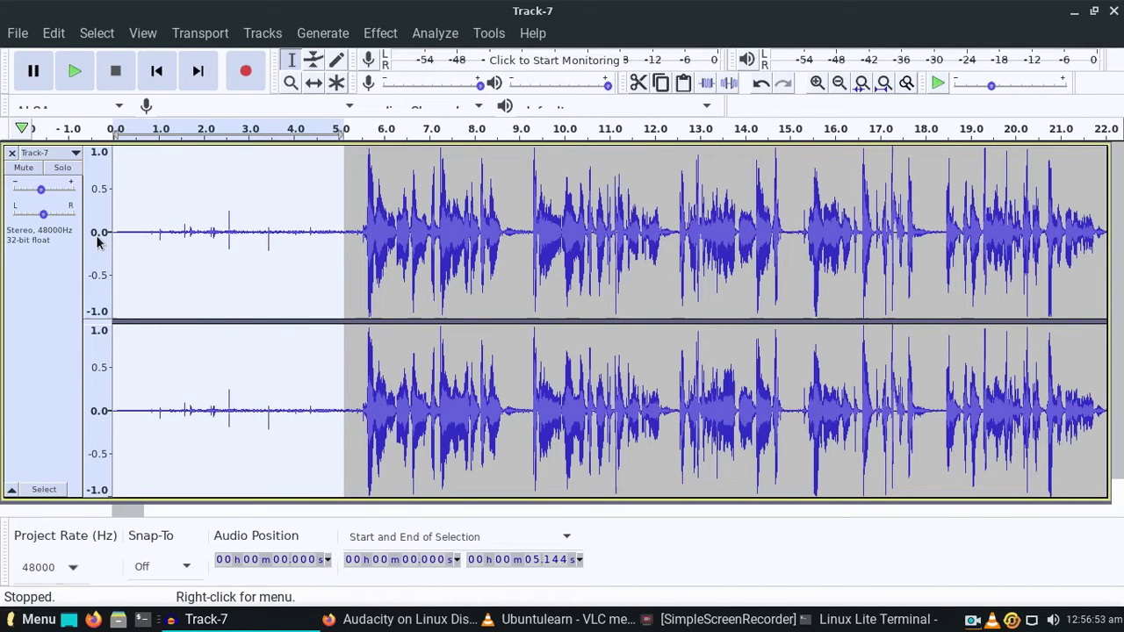
pyautogui.click(54, 35)
pyautogui.click(74, 170)
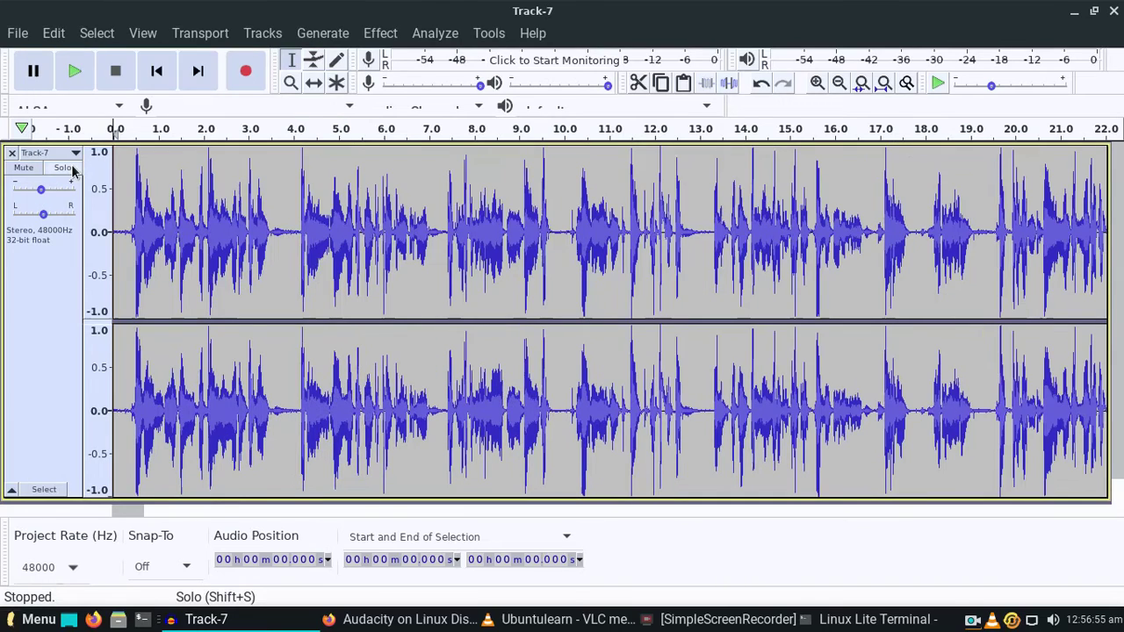
# Step: Normalize all of Track-7 to a peak amplitude of -1.0 dB, removing DC offset and treating stereo channels independently
pyautogui.click(225, 271)
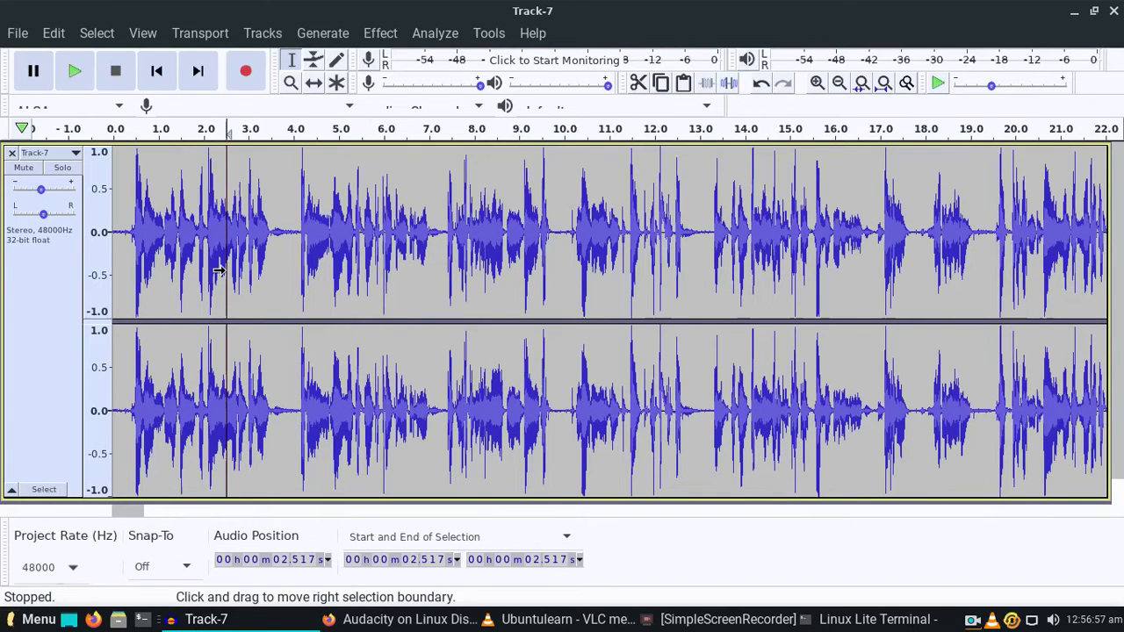
pyautogui.hotkey('ctrl', 'a')
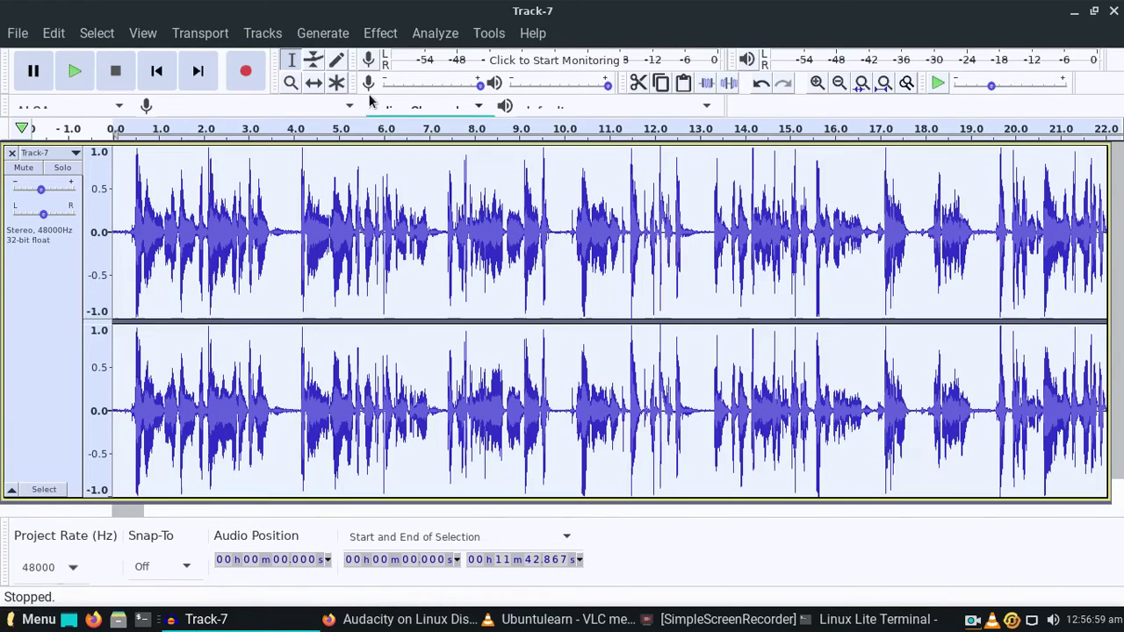
pyautogui.click(385, 36)
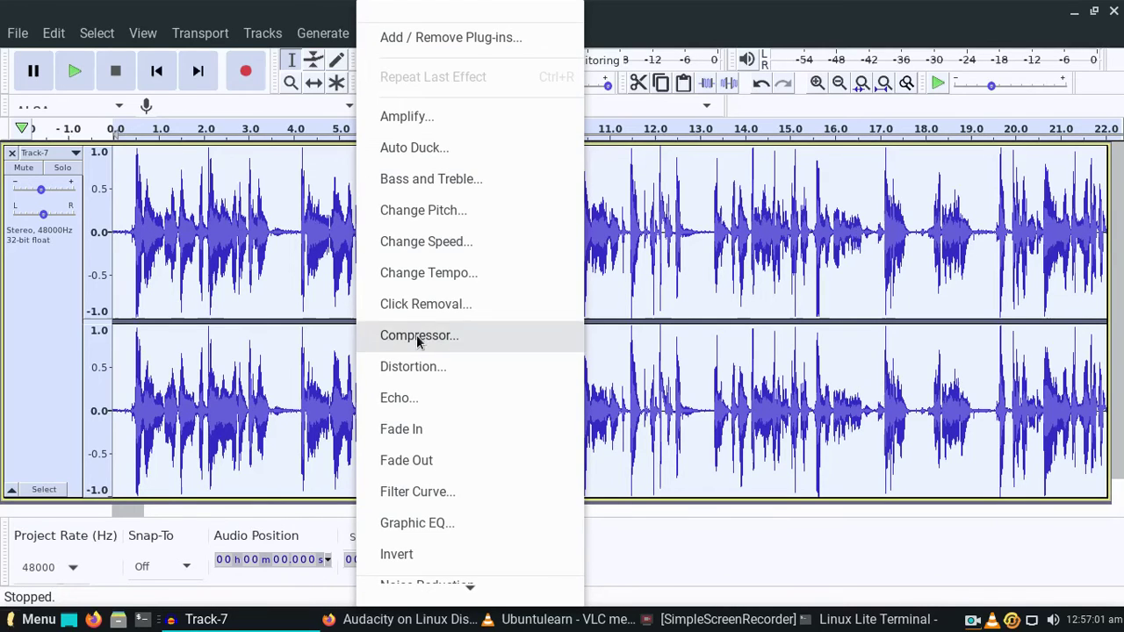
pyautogui.scroll(-4, 461, 344)
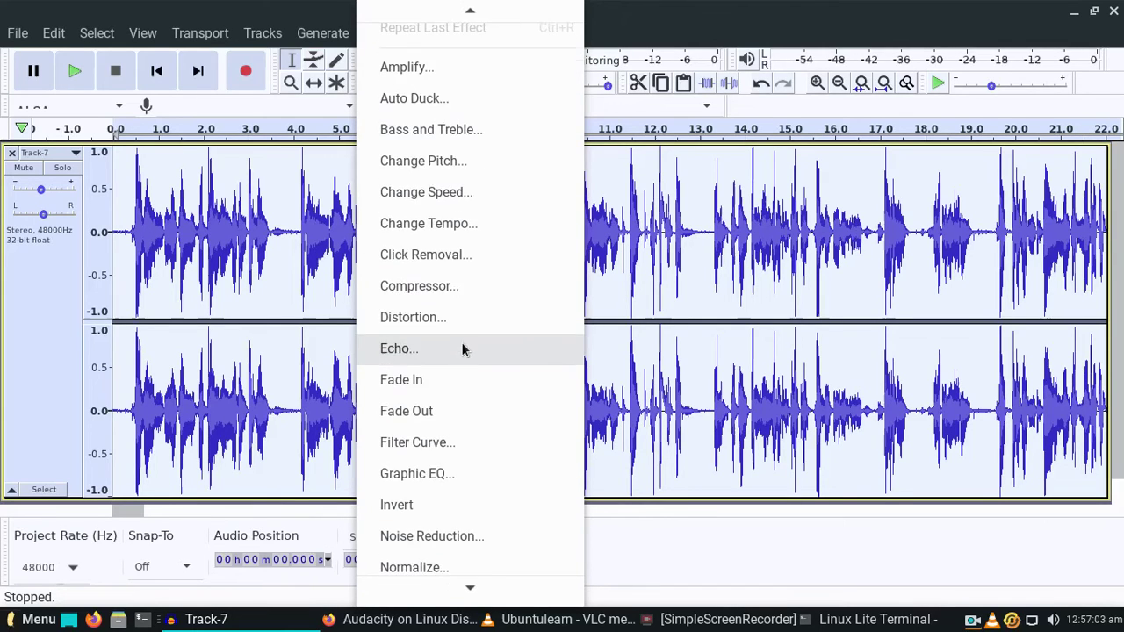
pyautogui.scroll(-1, 463, 386)
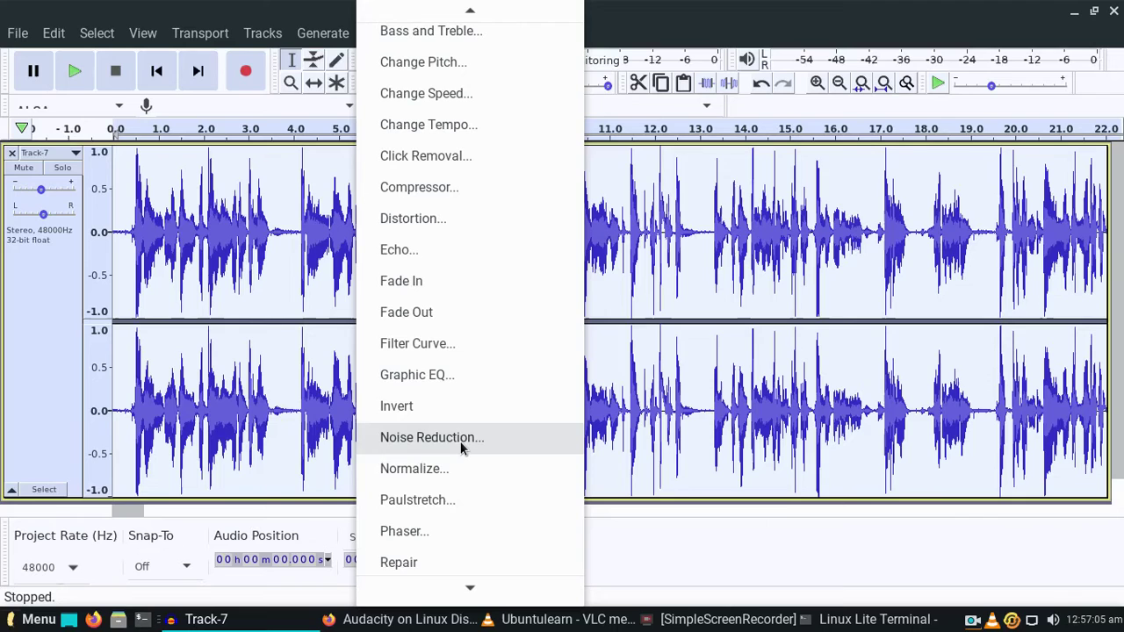
pyautogui.click(455, 469)
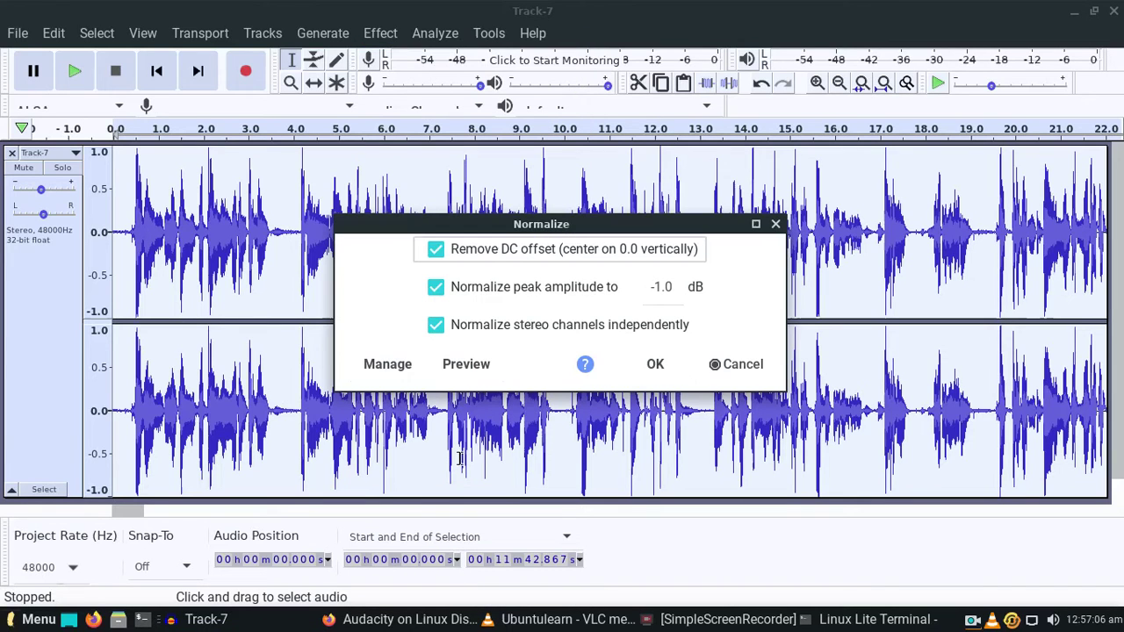
pyautogui.click(655, 363)
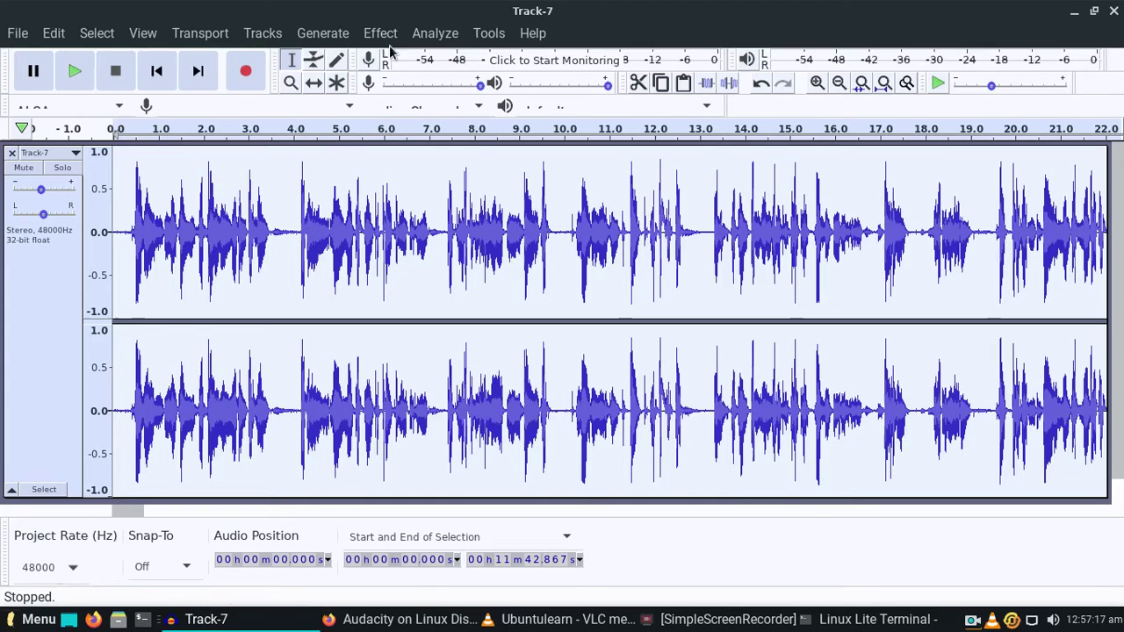
pyautogui.click(435, 35)
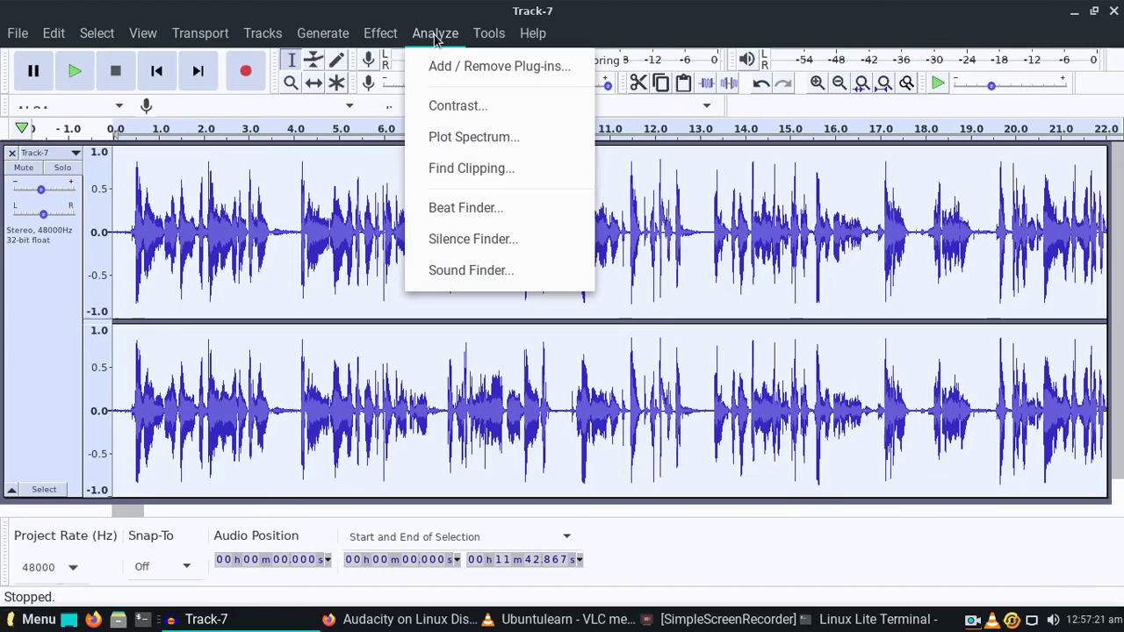
pyautogui.click(477, 35)
pyautogui.click(476, 37)
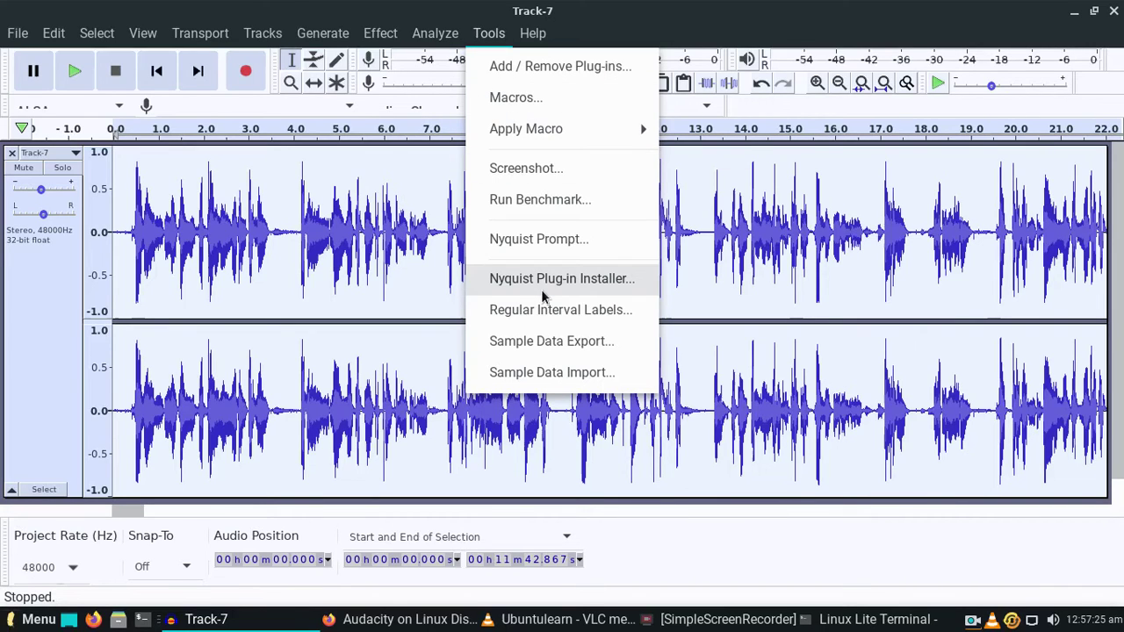
# Step: Capture a noise profile for Noise Reduction from the whole of Track-7
pyautogui.moveTo(383, 35)
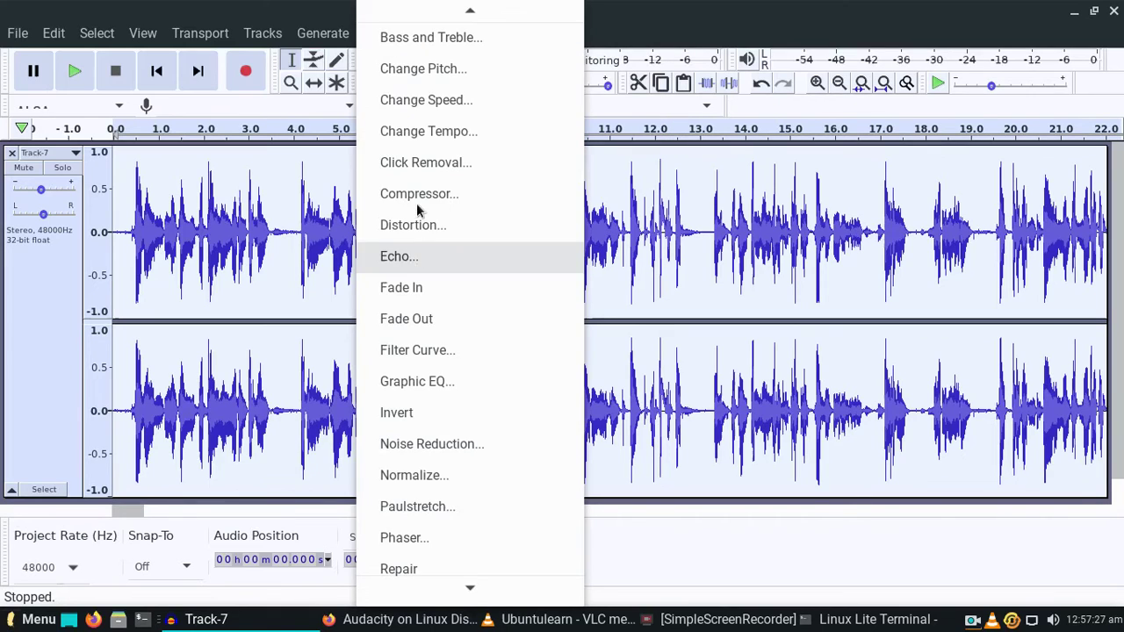
pyautogui.scroll(-1, 431, 549)
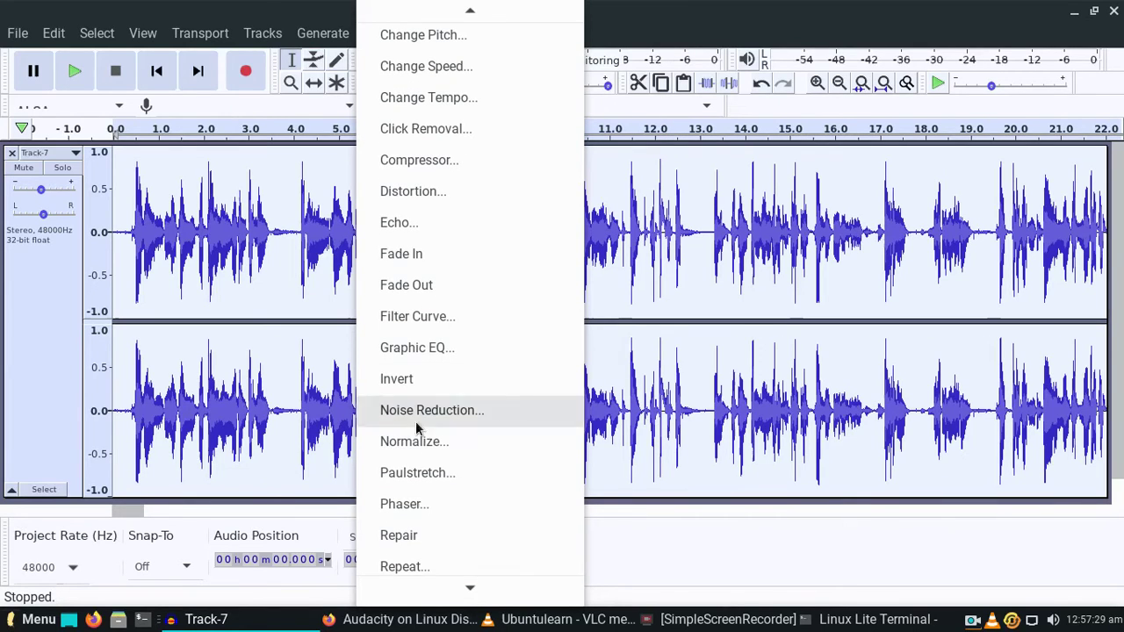
pyautogui.scroll(-2, 394, 551)
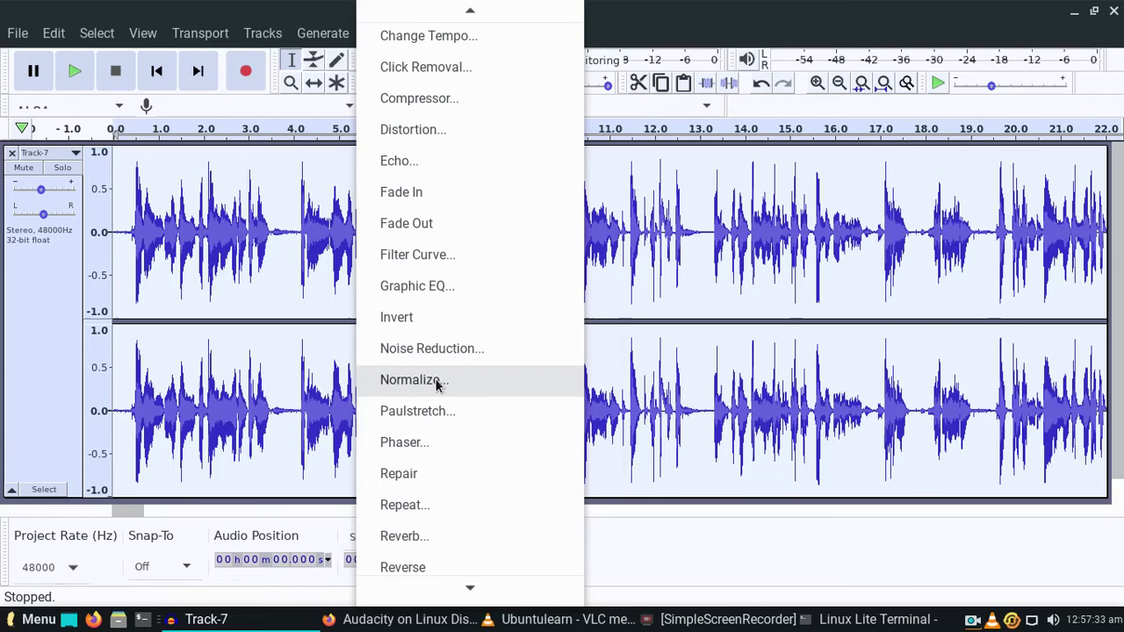
pyautogui.click(439, 351)
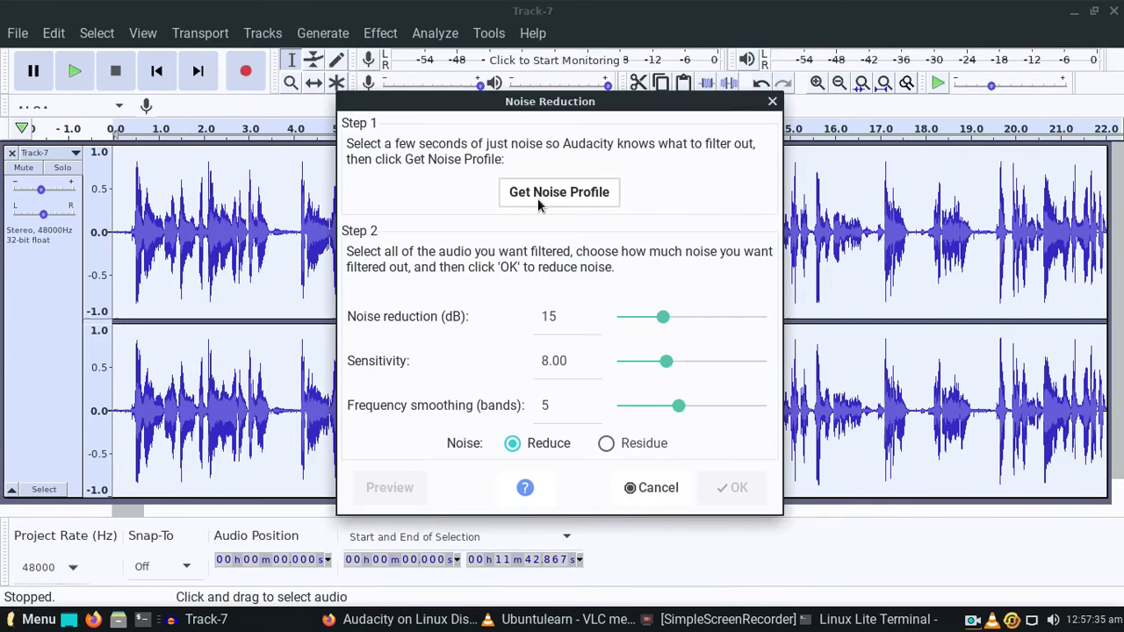
pyautogui.click(539, 200)
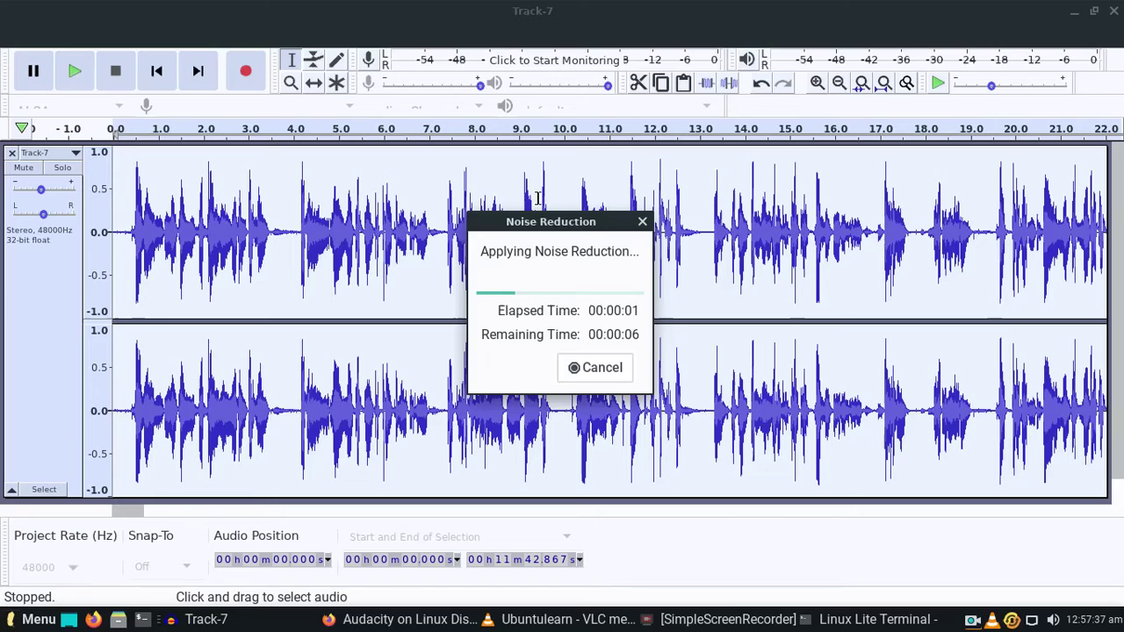
pyautogui.moveTo(549, 226); pyautogui.dragTo(489, 195)
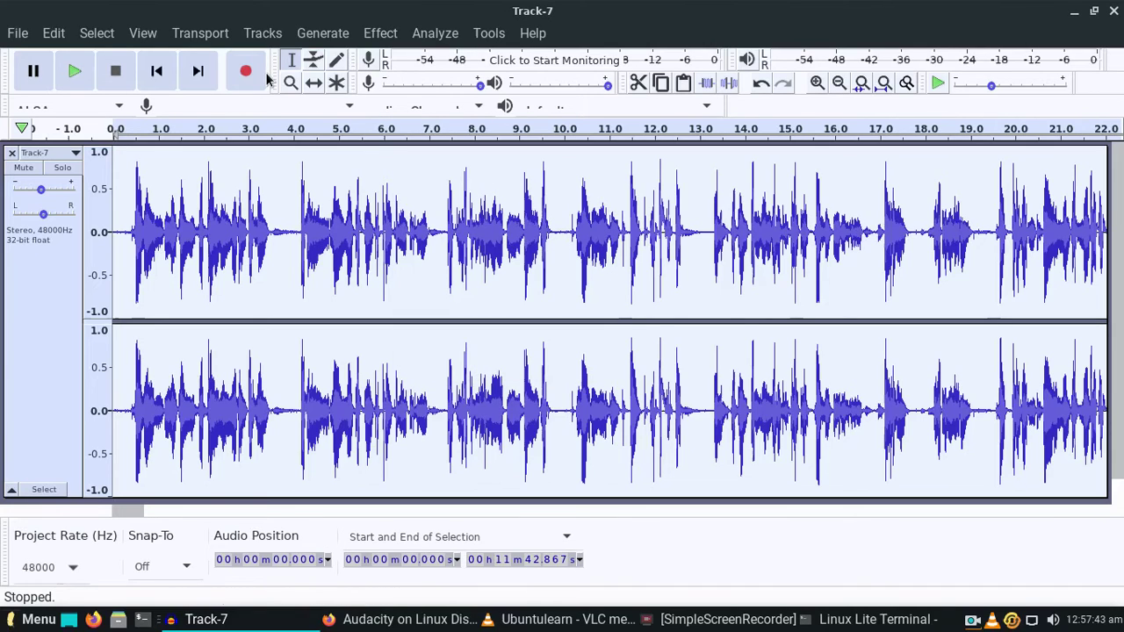
# Step: Try a Fade In across the whole of Track-7 and undo it
pyautogui.click(263, 33)
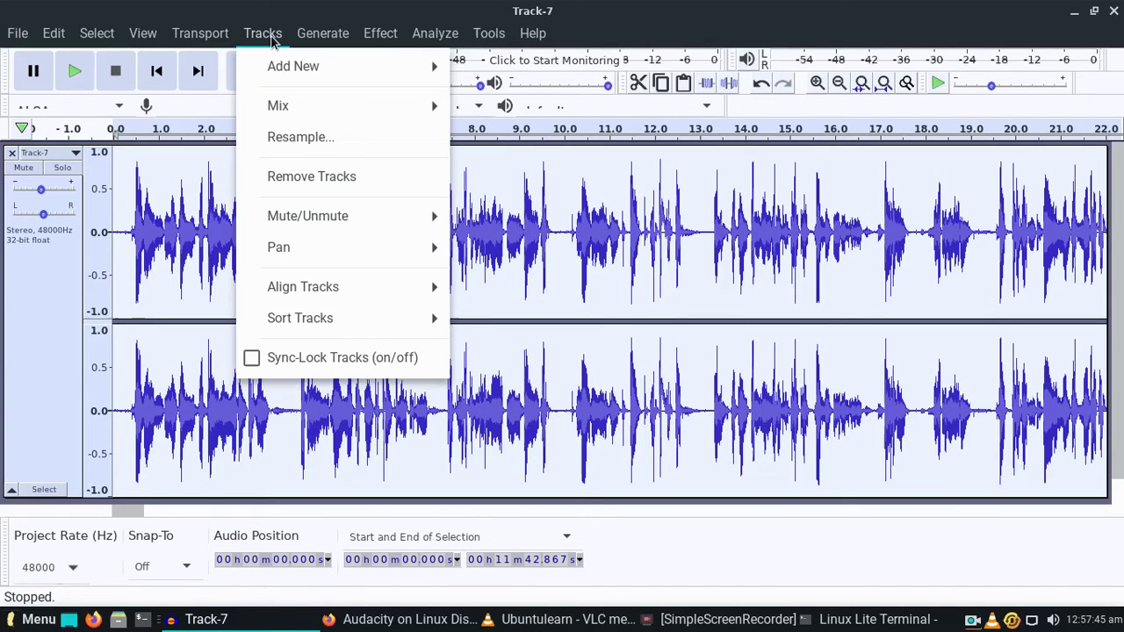
pyautogui.click(323, 32)
pyautogui.click(372, 35)
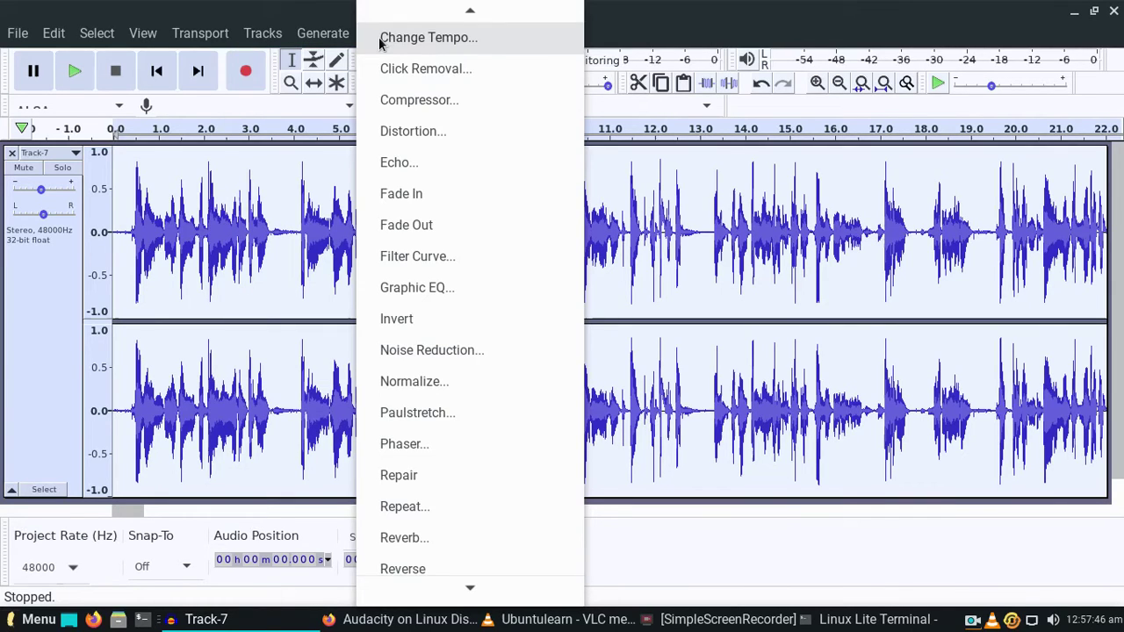
pyautogui.click(418, 205)
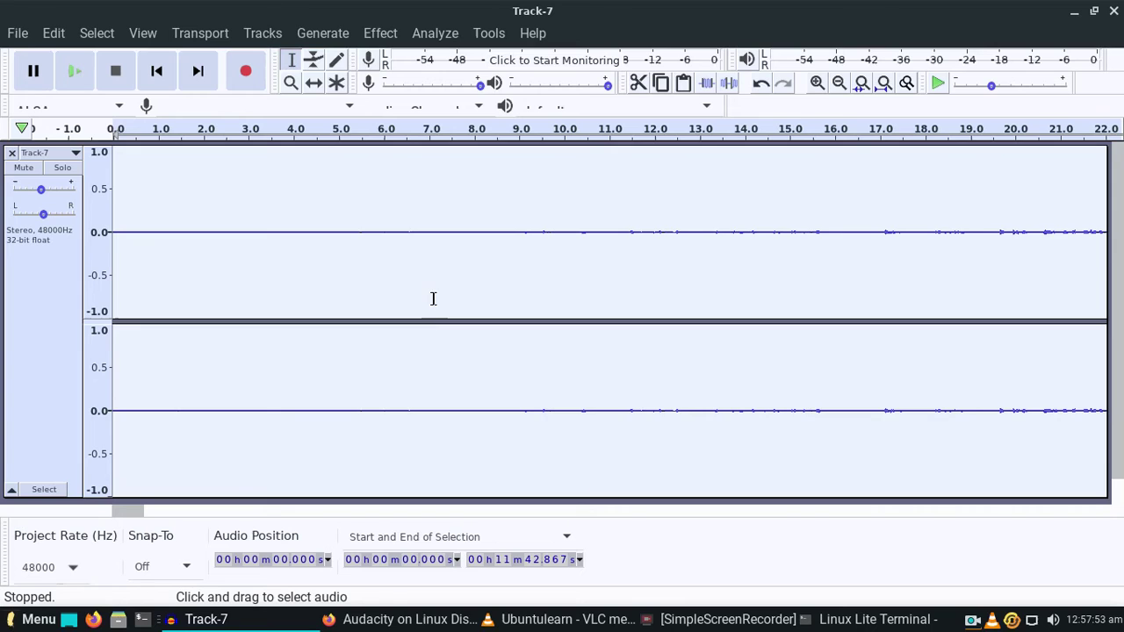
pyautogui.hotkey('ctrl', 'z')
# Step: Open the Save Project As dialog for Track-7.aup in the Music folder and close it without saving
pyautogui.click(18, 33)
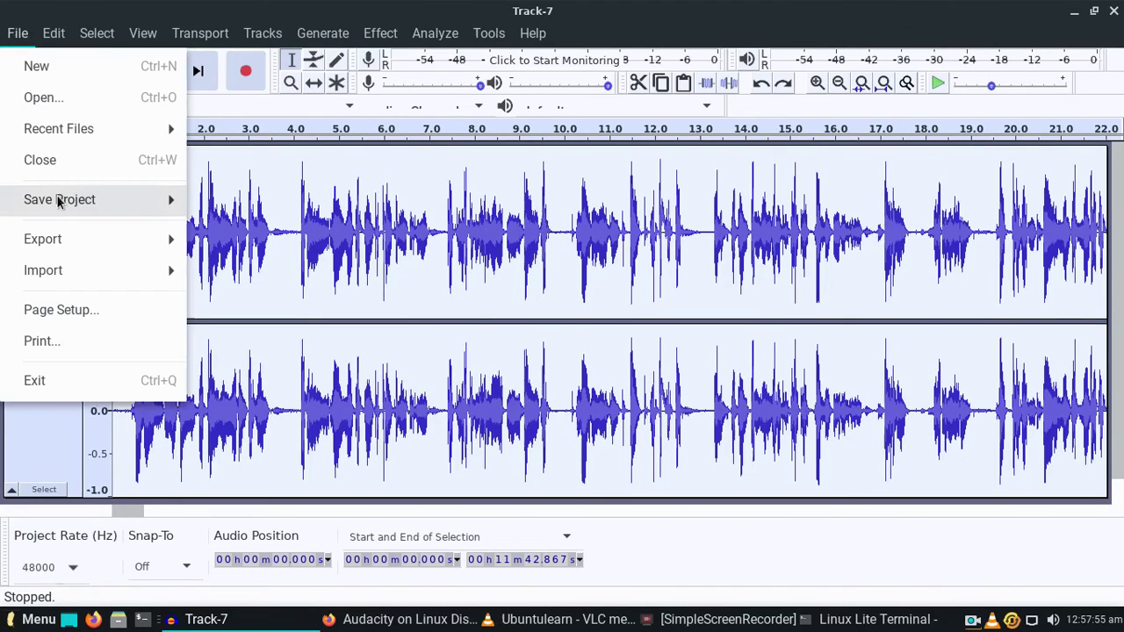
pyautogui.moveTo(59, 200)
pyautogui.click(247, 204)
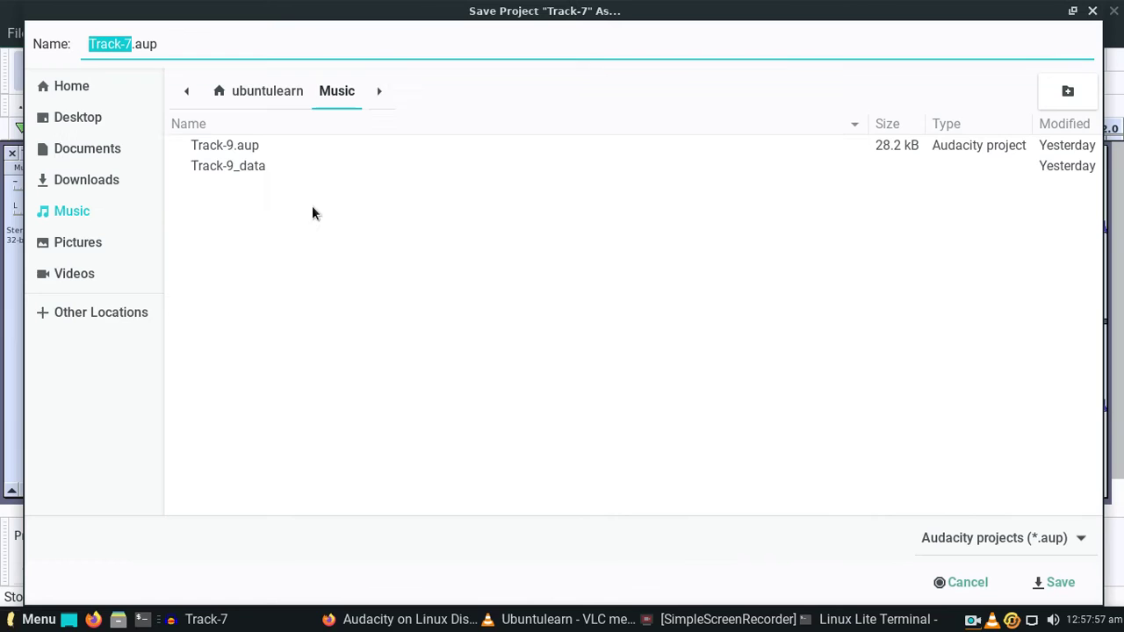
pyautogui.click(190, 45)
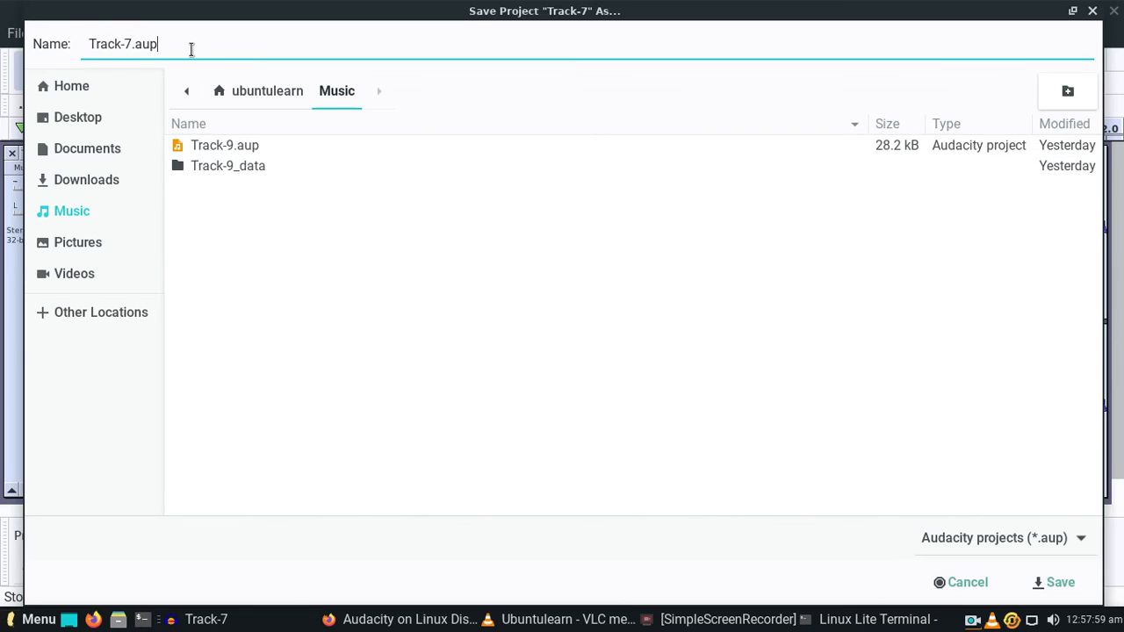
pyautogui.click(1092, 11)
# Step: Bring up the MP3 export options for Track-7 and close them without exporting
pyautogui.click(25, 37)
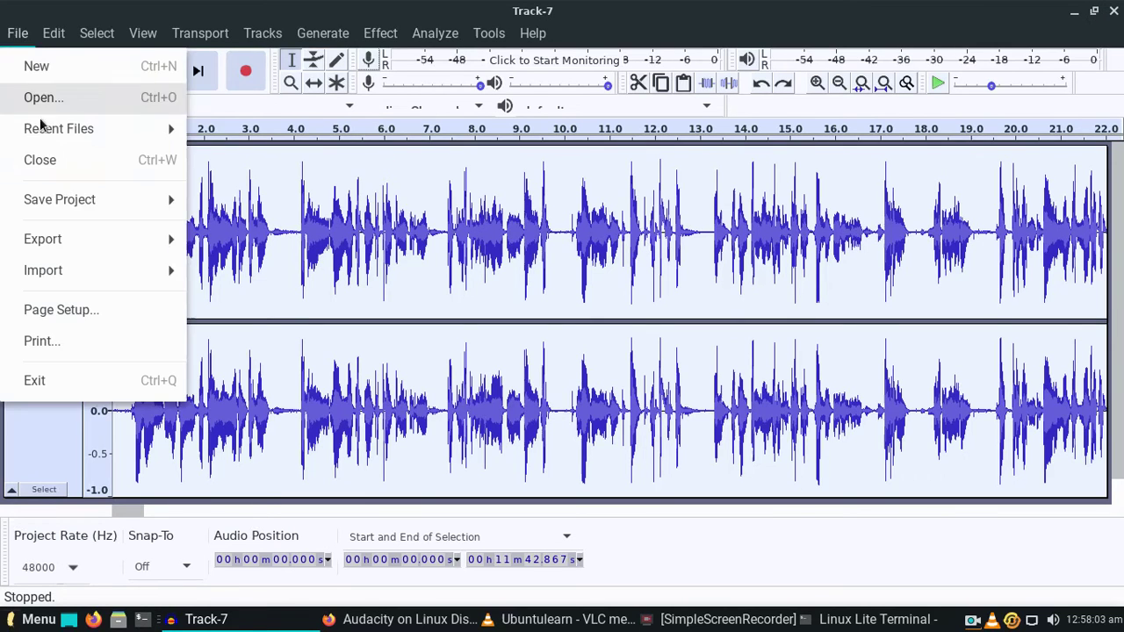
pyautogui.moveTo(60, 245)
pyautogui.click(281, 238)
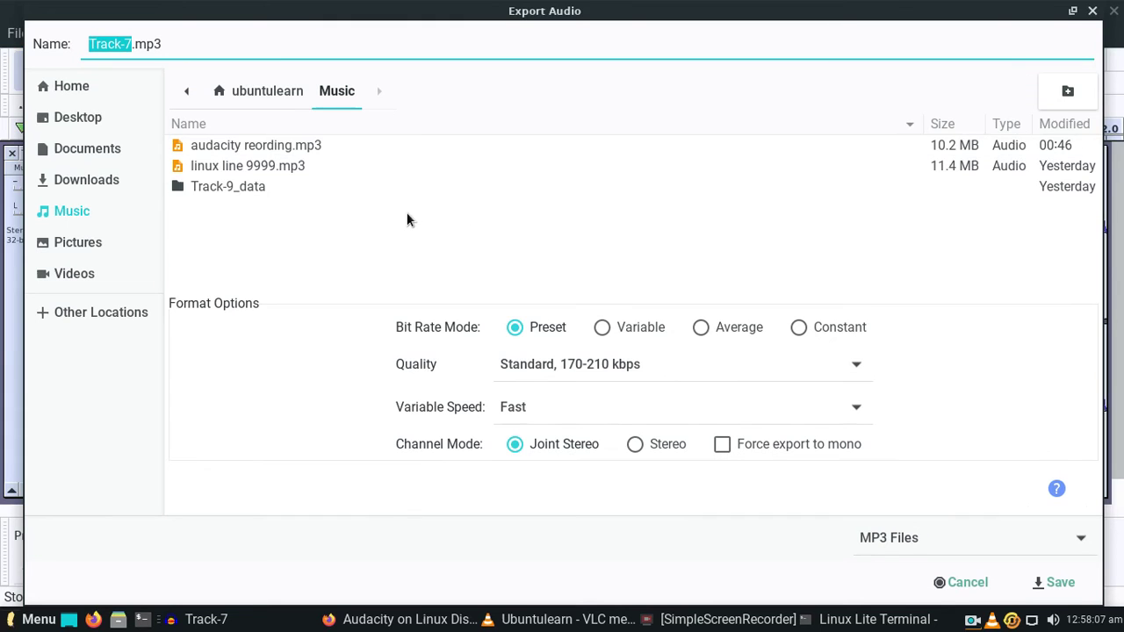
pyautogui.click(1092, 10)
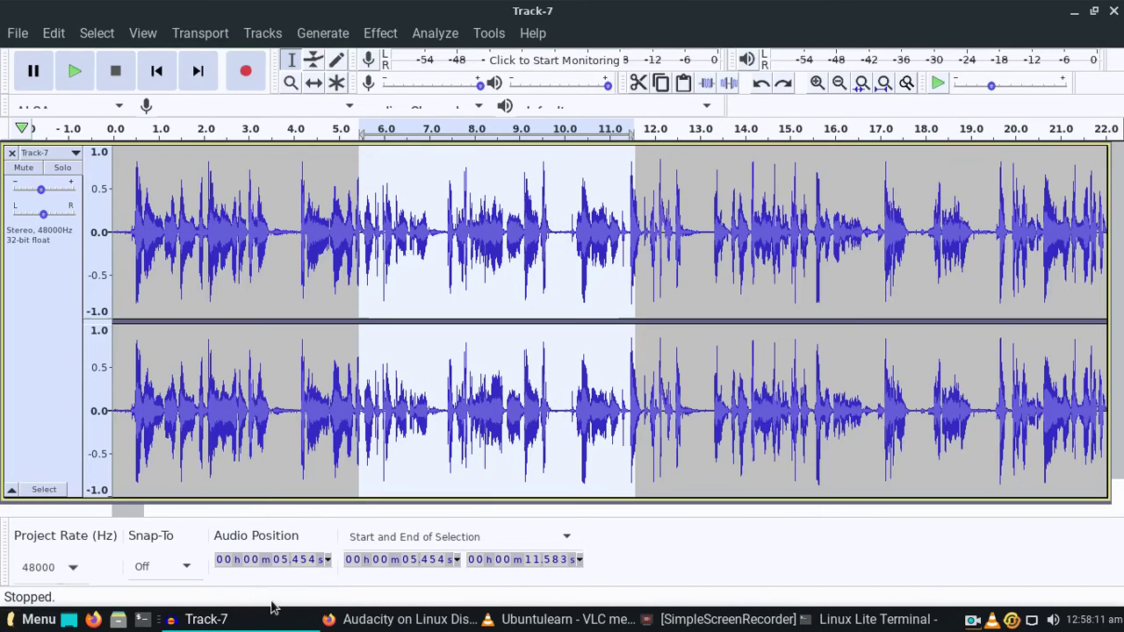
# Step: Switch to Firefox and search Google for "audacity LAV filter", reusing the Adobe Audition features page's tab
pyautogui.click(338, 619)
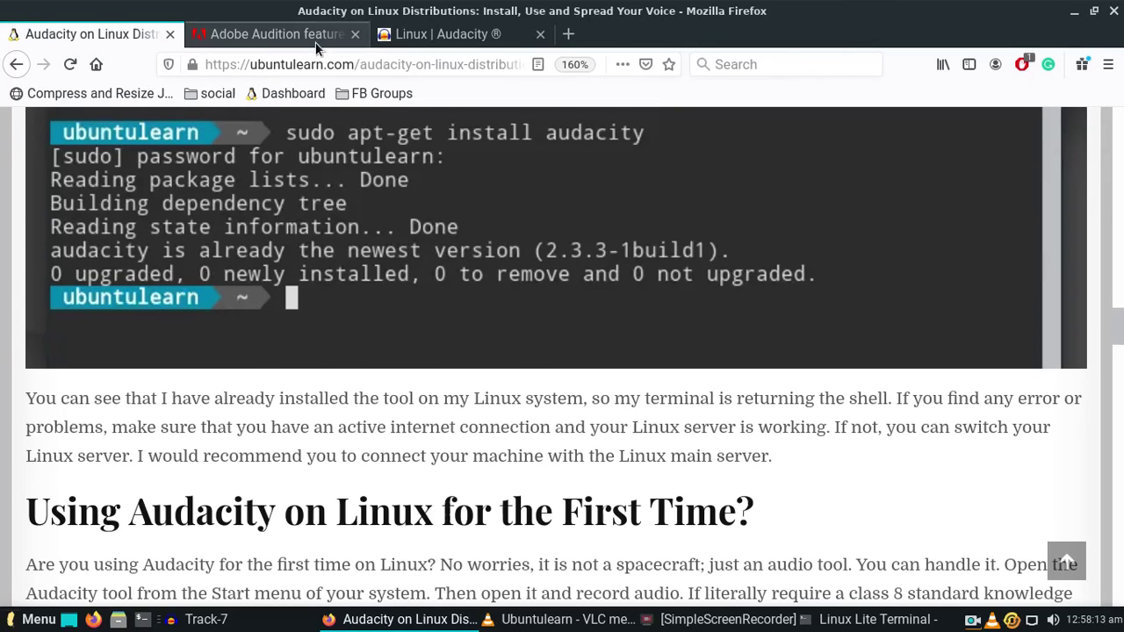
pyautogui.click(273, 33)
pyautogui.click(307, 64)
pyautogui.write('aud')
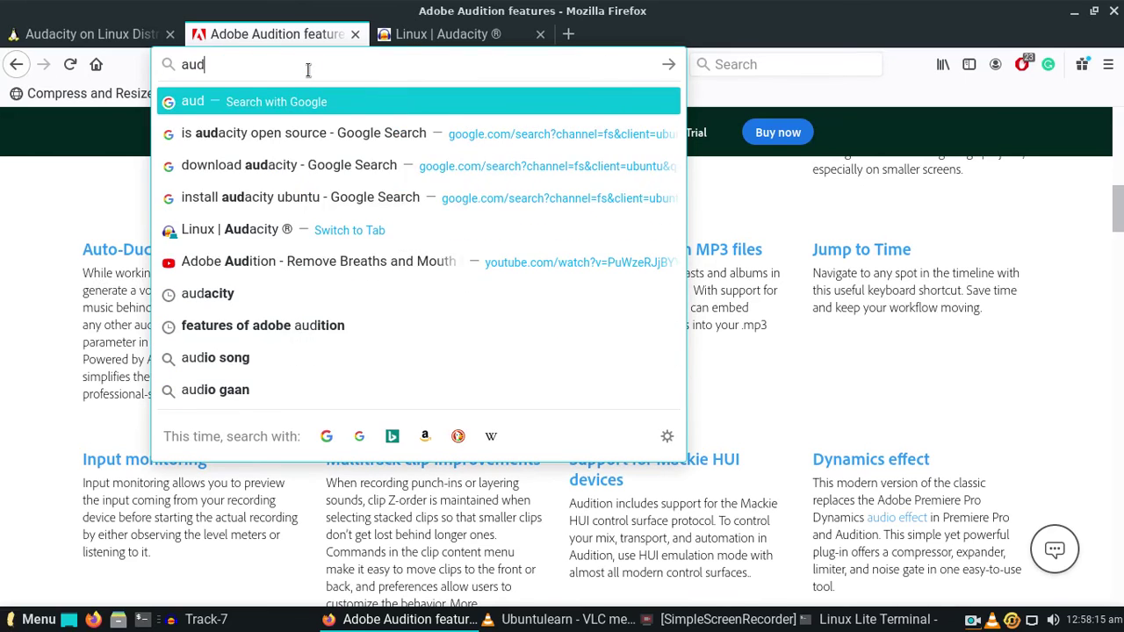
pyautogui.write('acity LAV ')
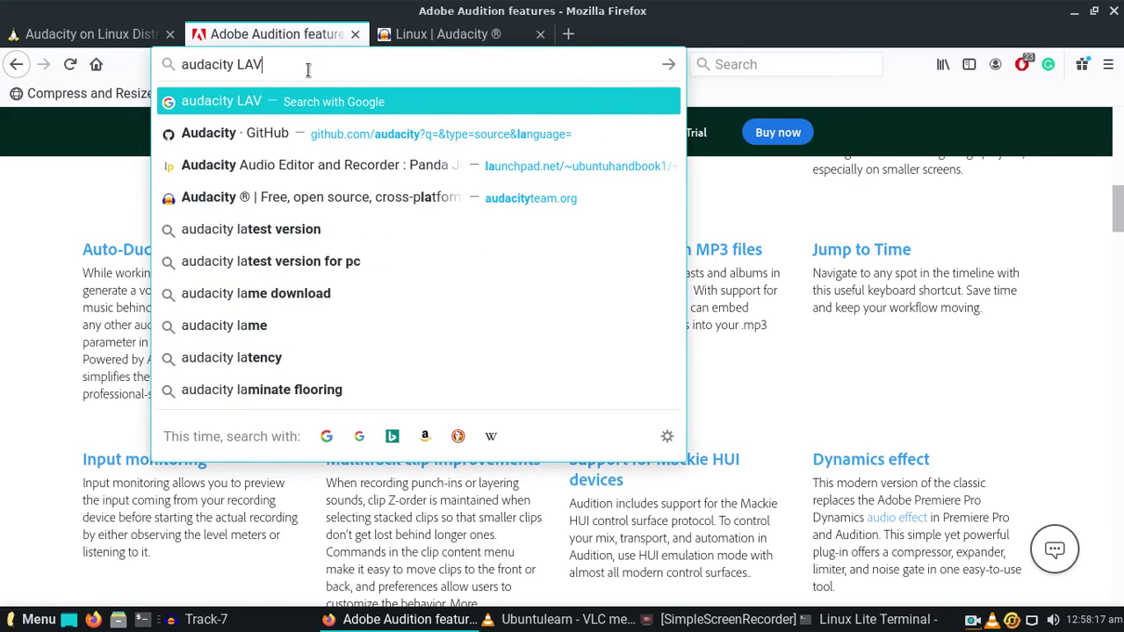
pyautogui.write('filter')
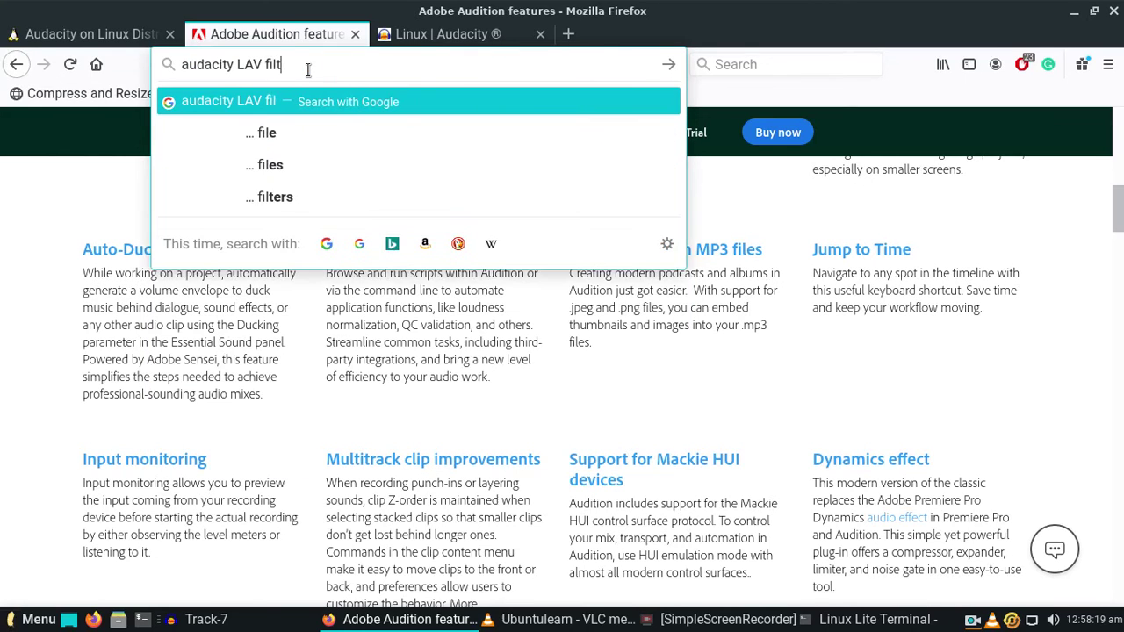
pyautogui.press('Return')
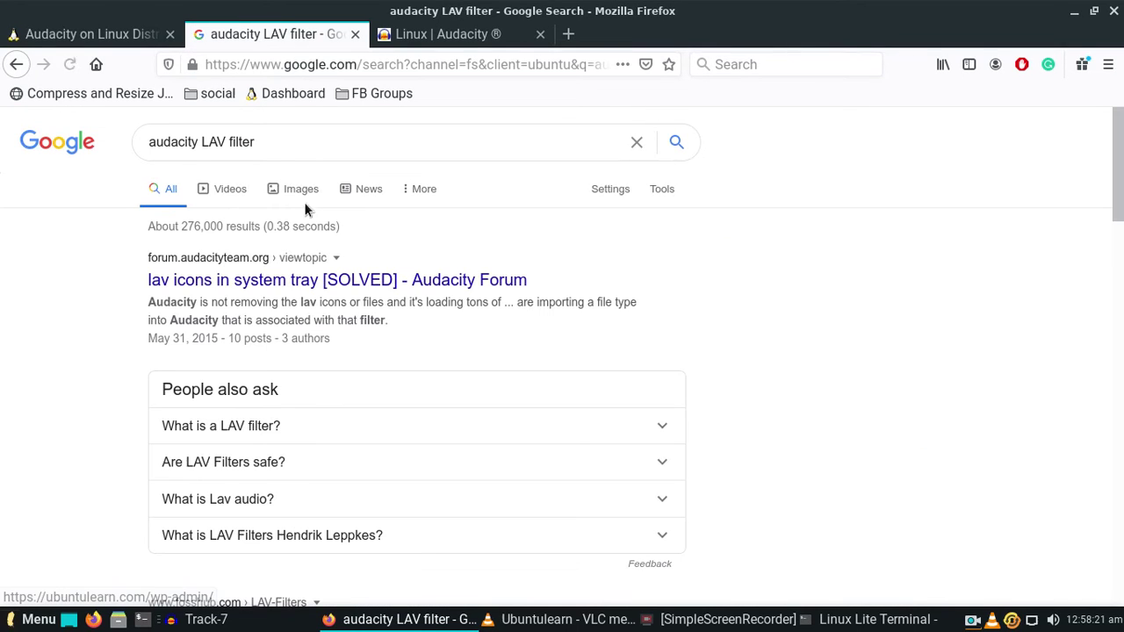
# Step: Open the Audacity Forum topic "lav icons in system tray [SOLVED]" and read the replies about LAV filters
pyautogui.click(324, 283)
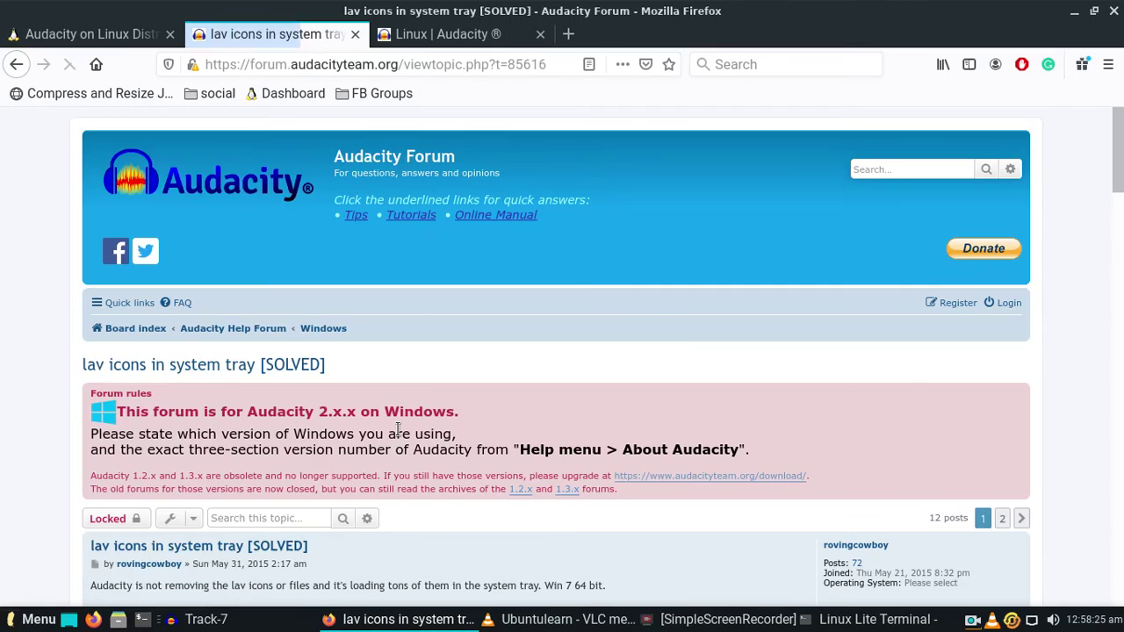
pyautogui.scroll(-4, 381, 405)
pyautogui.scroll(-5, 381, 405)
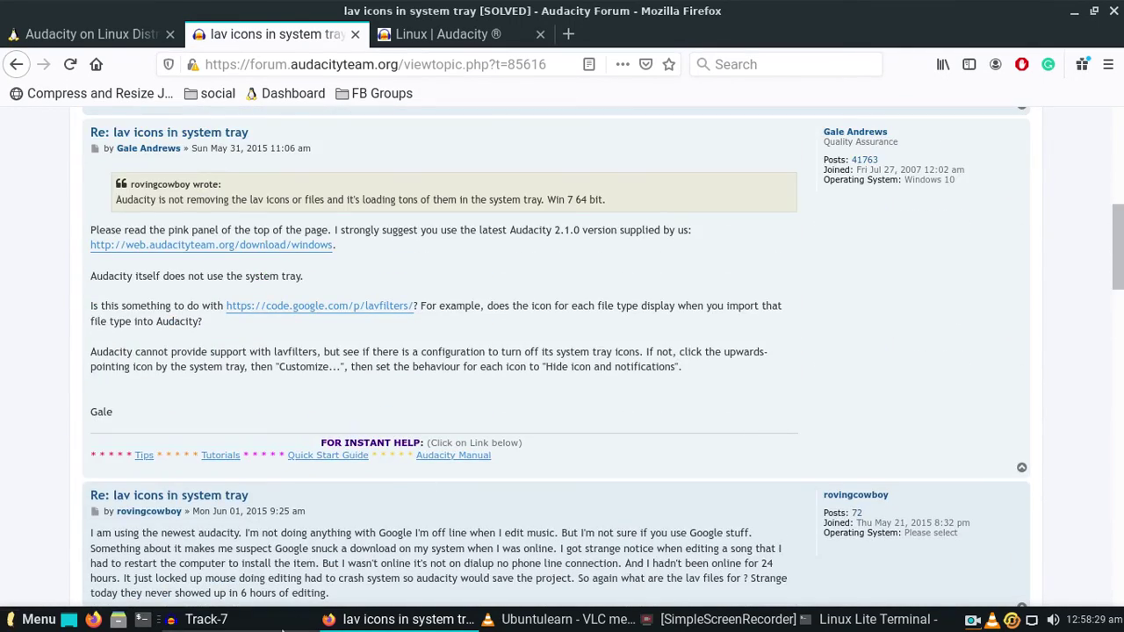
# Step: Switch to Audacity and select the stretch of Track-7 from about 5.98 to 9.32 seconds
pyautogui.click(206, 619)
pyautogui.click(517, 283)
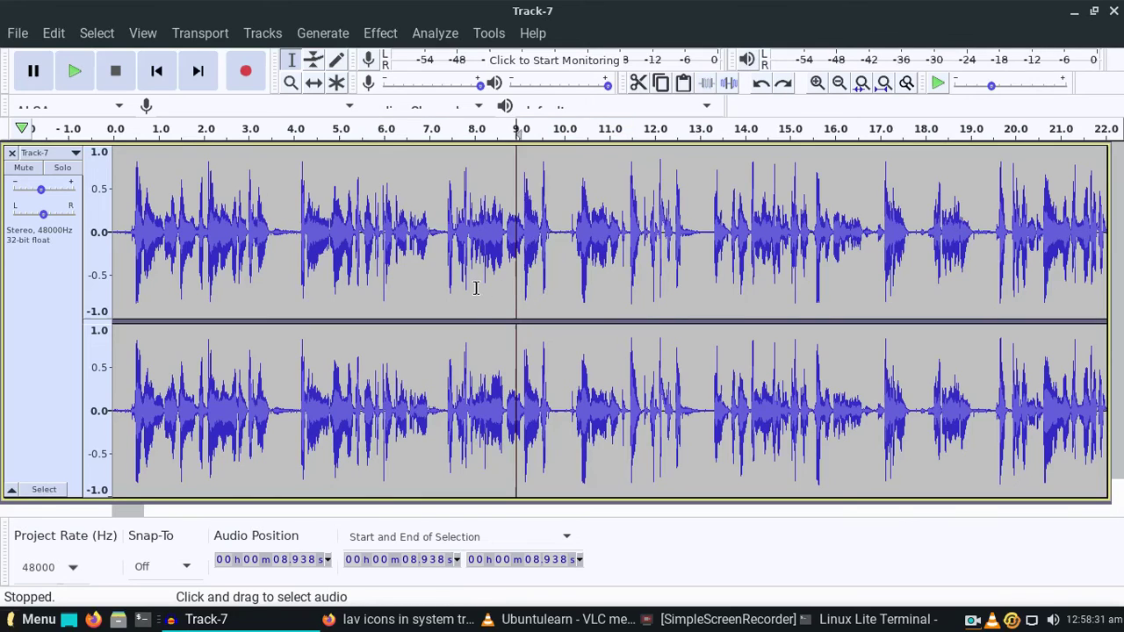
pyautogui.moveTo(477, 283); pyautogui.dragTo(995, 286)
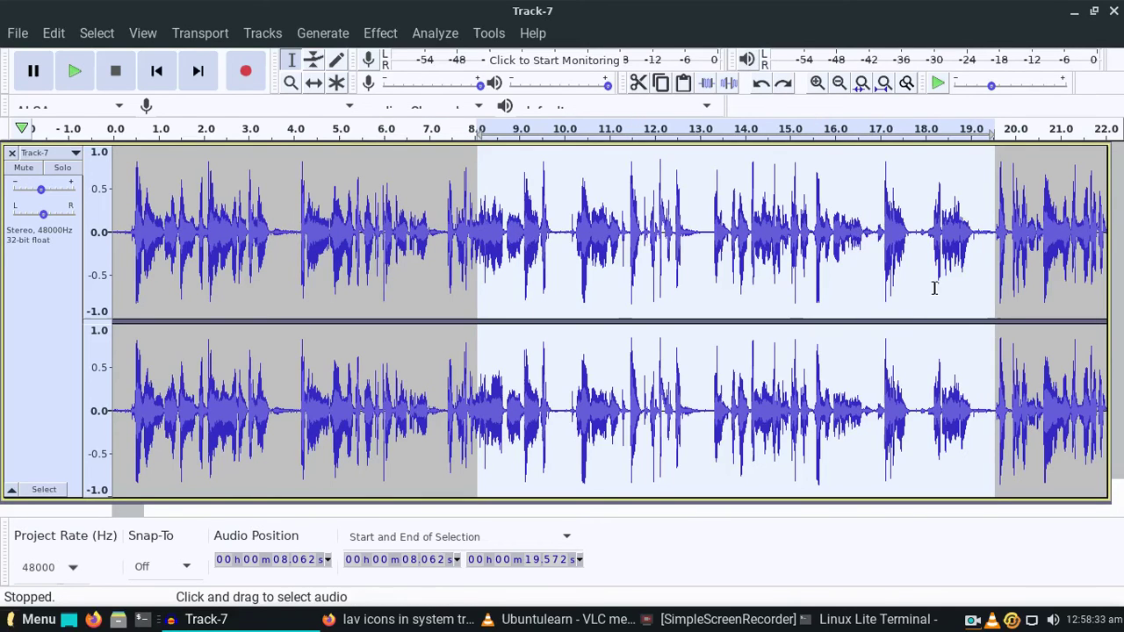
pyautogui.moveTo(907, 280); pyautogui.dragTo(344, 266)
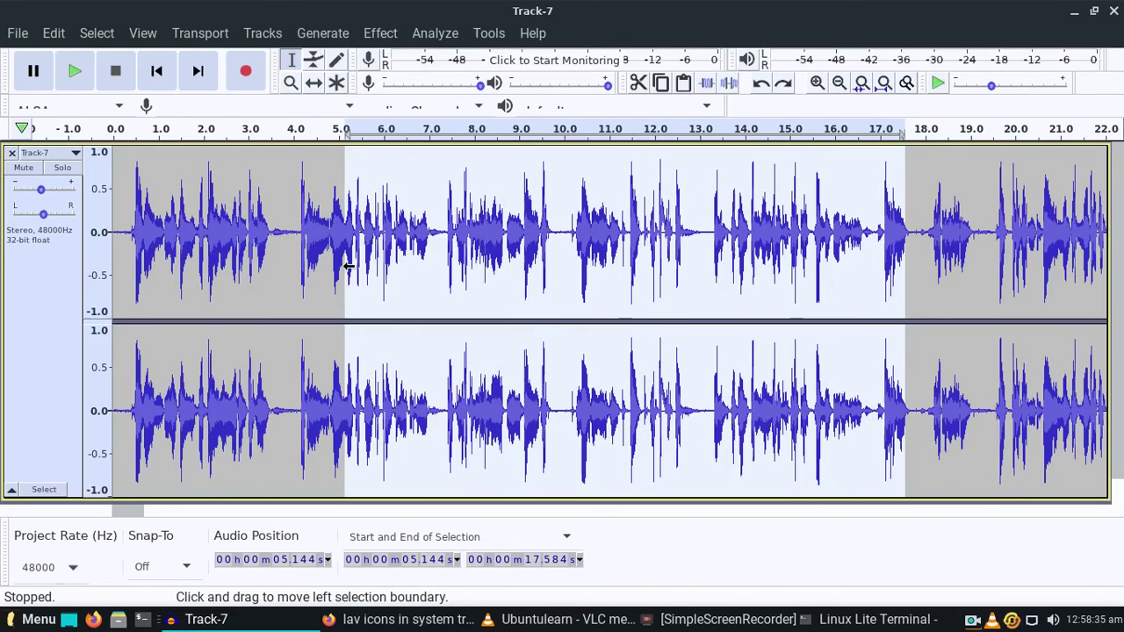
pyautogui.scroll(-1, 659, 311)
pyautogui.scroll(1, 659, 311)
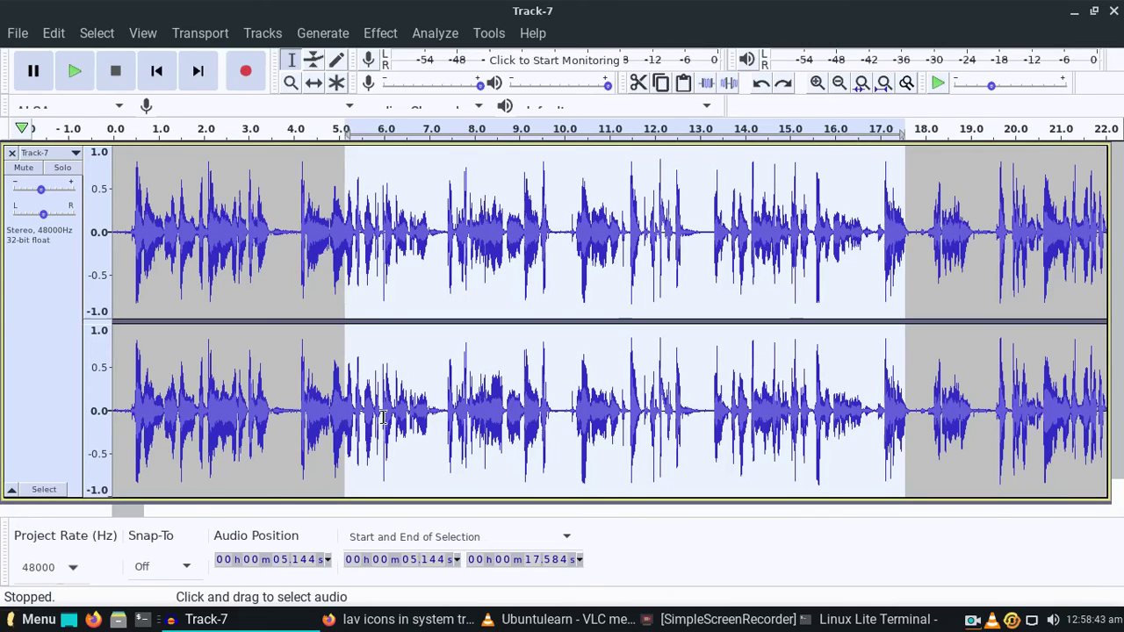
pyautogui.moveTo(384, 417); pyautogui.dragTo(532, 413)
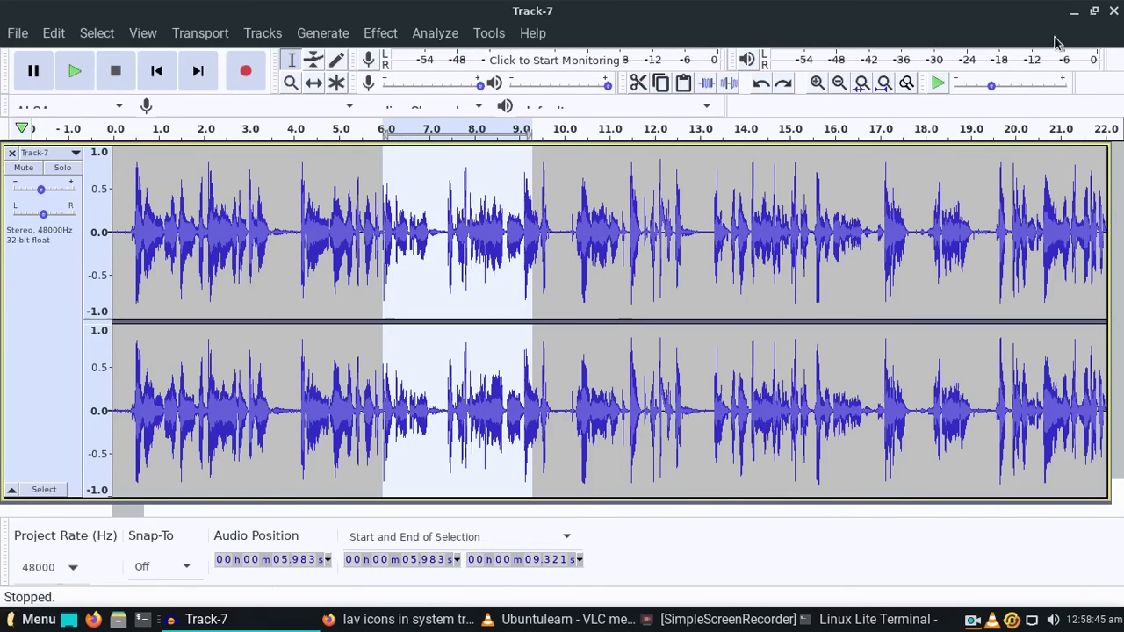
# Step: Close the Track-7 project in Audacity without saving the changes
pyautogui.click(1114, 11)
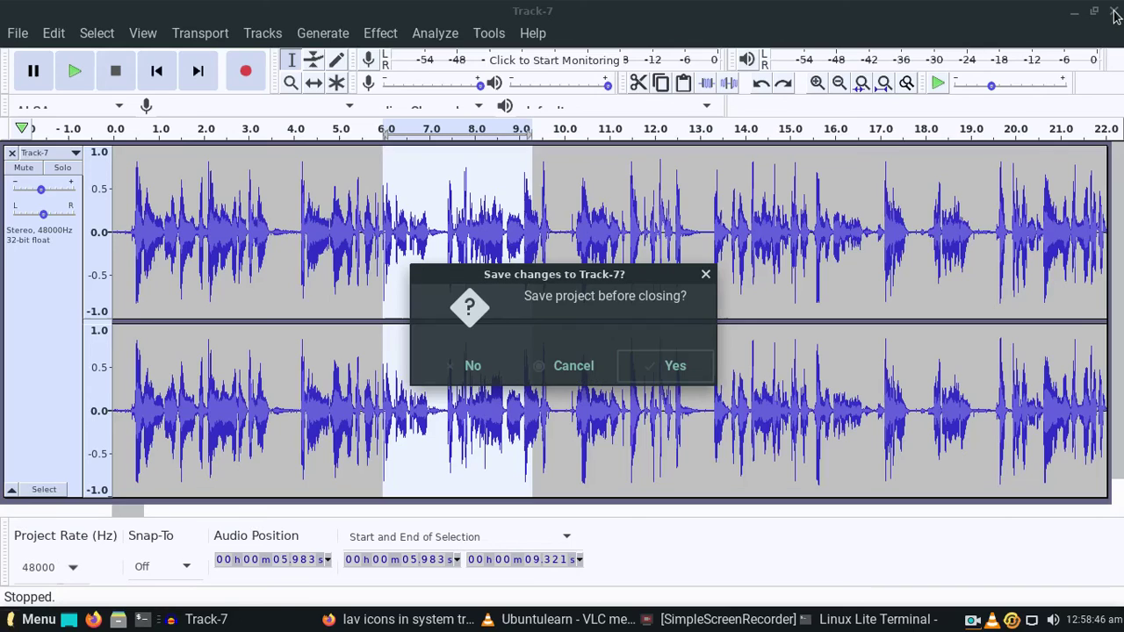
pyautogui.click(475, 366)
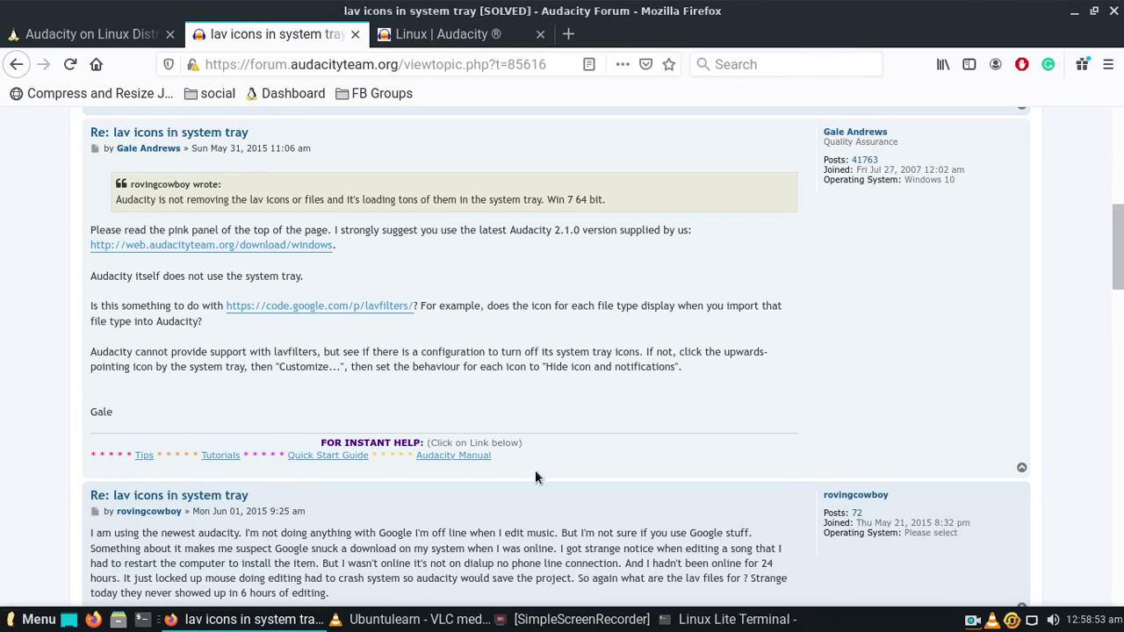
# Step: Minimize Firefox and VLC, close the Linux Lite Terminal, and bring up the SimpleScreenRecorder window
pyautogui.click(1069, 22)
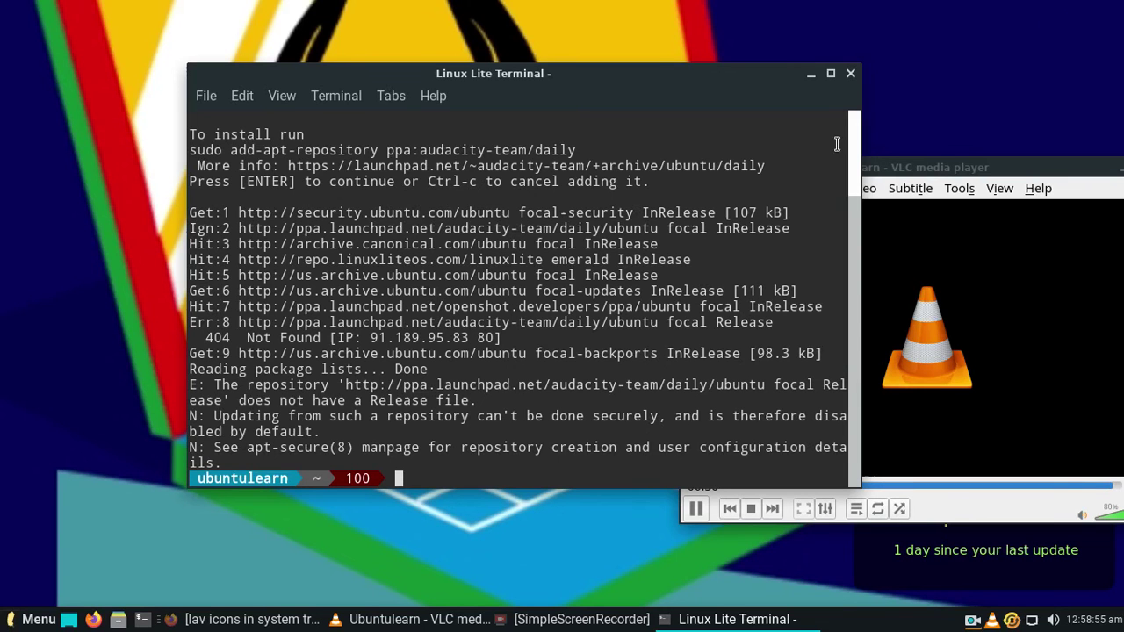
pyautogui.hotkey('alt', 'F4')
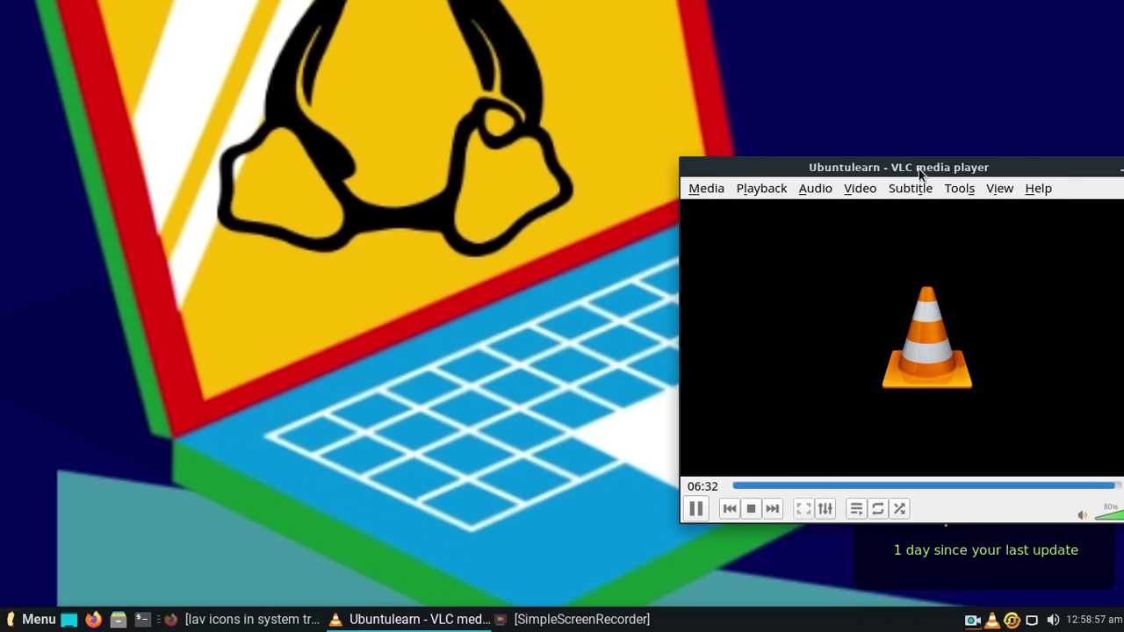
pyautogui.moveTo(921, 167); pyautogui.dragTo(889, 168)
pyautogui.click(1087, 171)
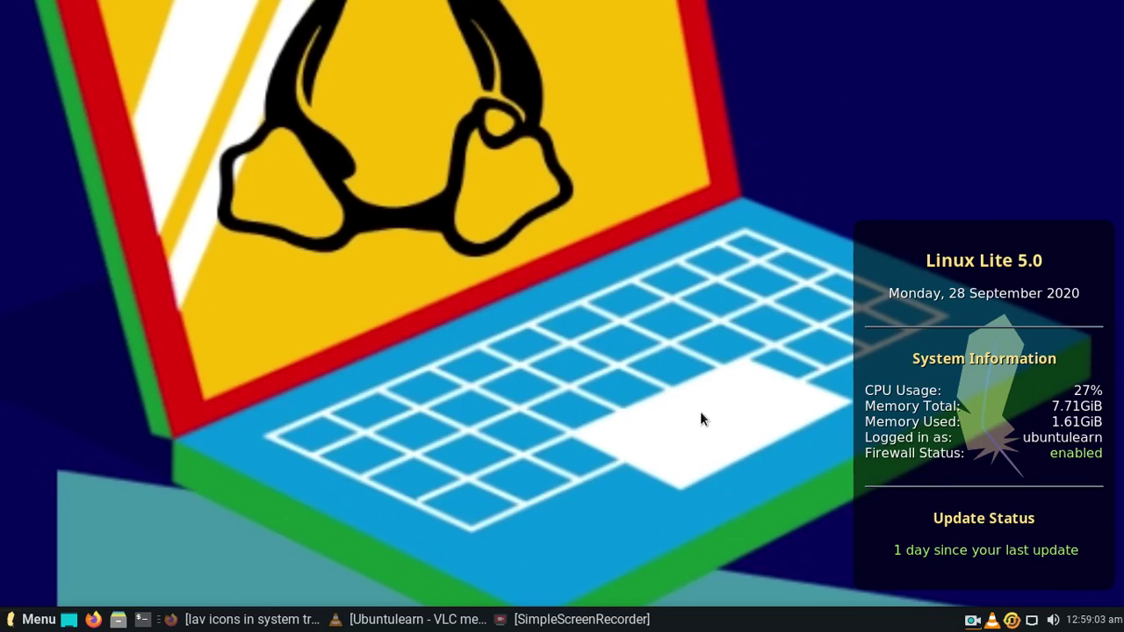
pyautogui.click(576, 620)
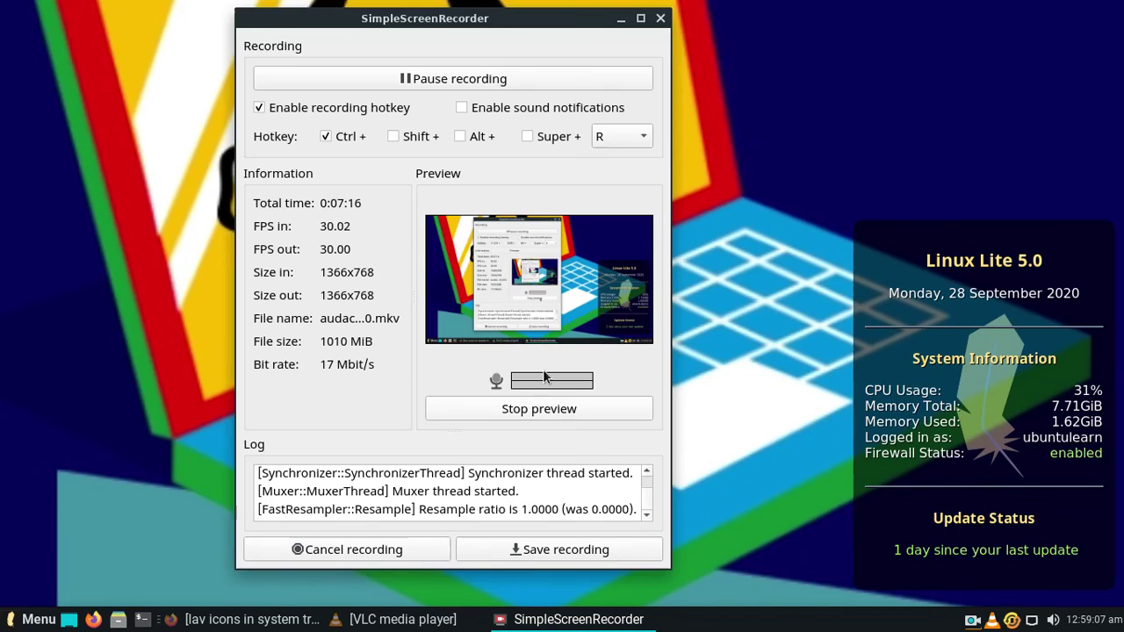